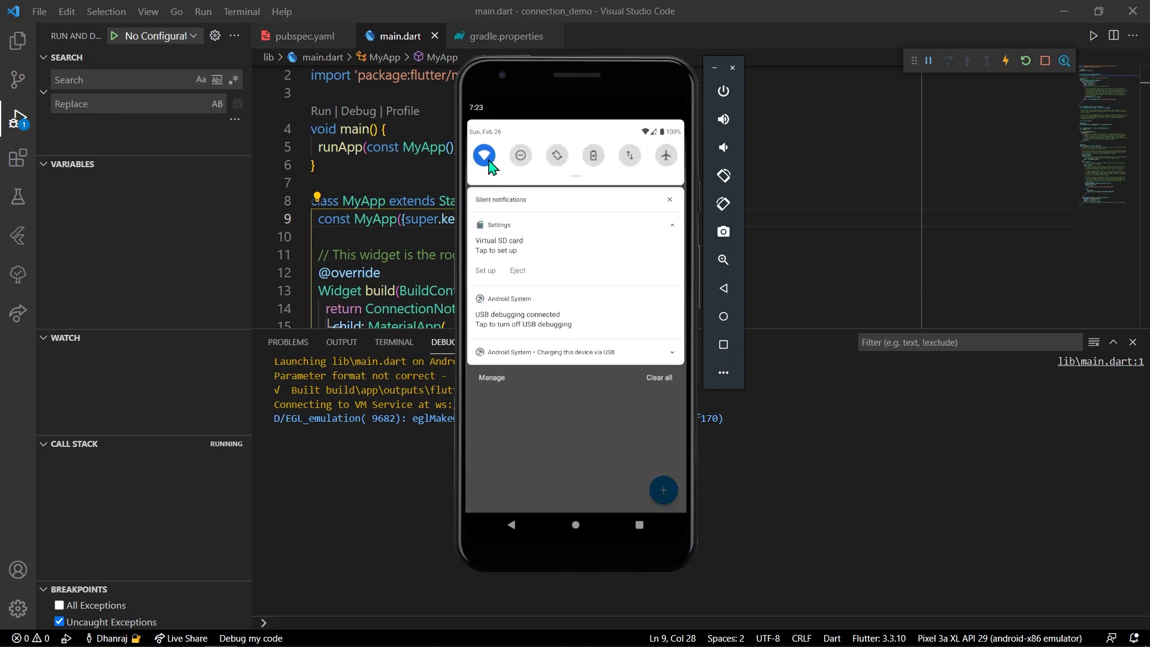
Step: Close and reopen the emulator's quick settings, then return to the Flutter demo counter app
{"action": "left_click_drag", "start_coordinate": [567, 447], "coordinate": [580, 285]}
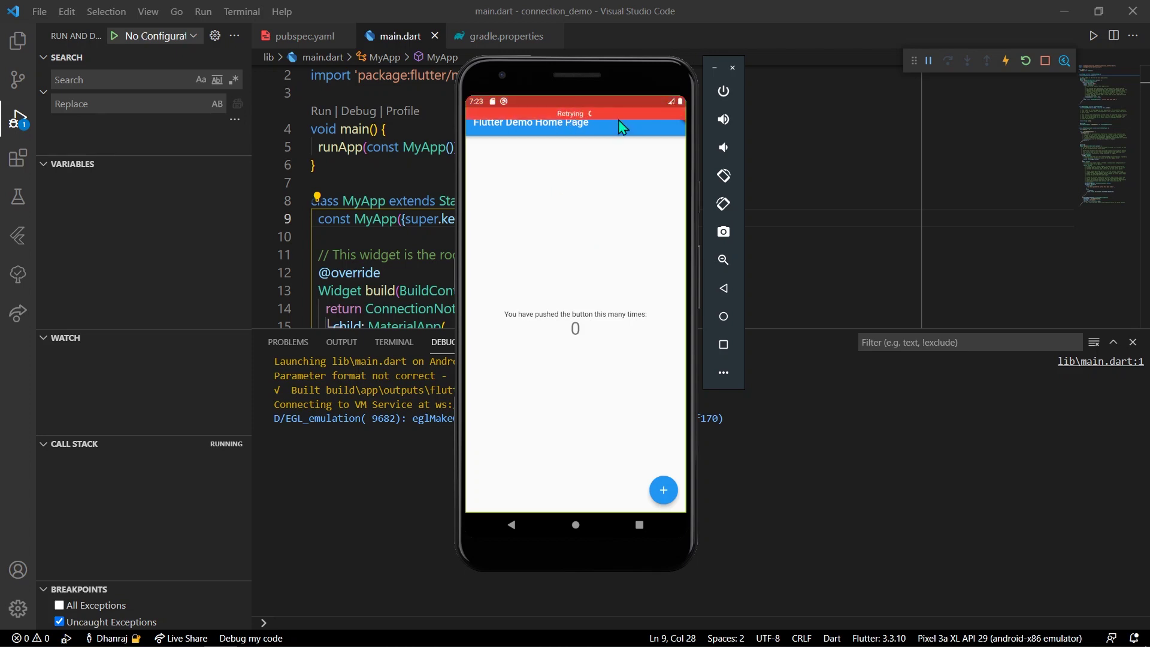
{"action": "left_click_drag", "start_coordinate": [608, 101], "coordinate": [596, 201]}
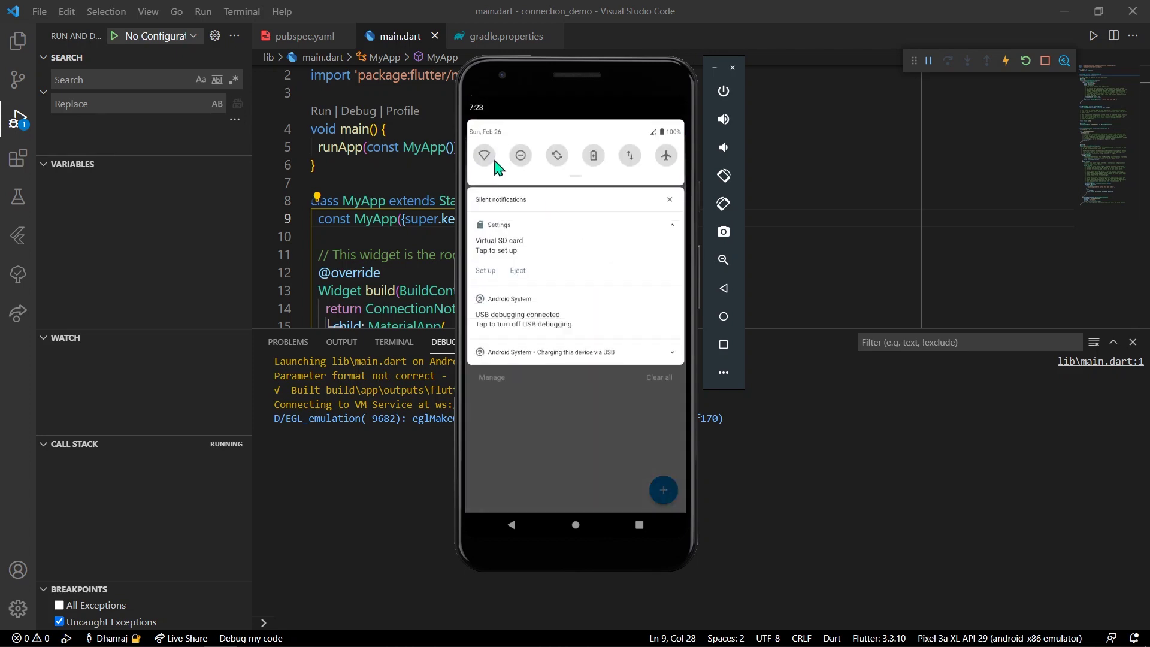
{"action": "left_click", "coordinate": [513, 407]}
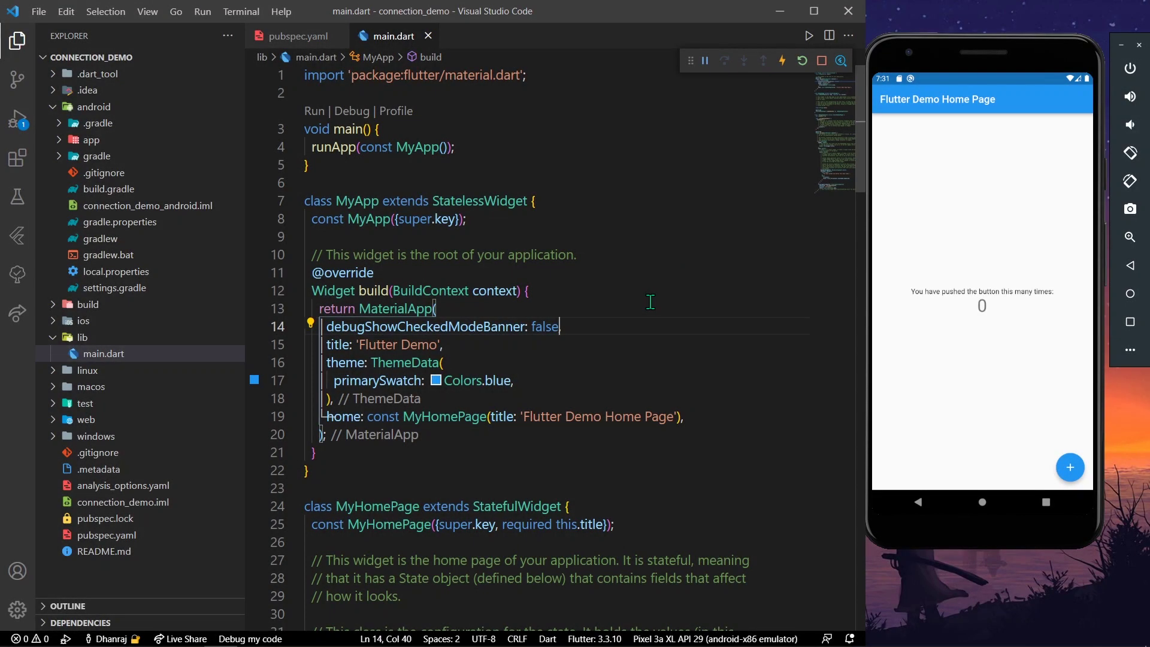
{"action": "type", "text": ","}
{"action": "scroll", "coordinate": [650, 302], "scroll_direction": "down", "scroll_amount": 3}
{"action": "scroll", "coordinate": [651, 302], "scroll_direction": "down", "scroll_amount": 3}
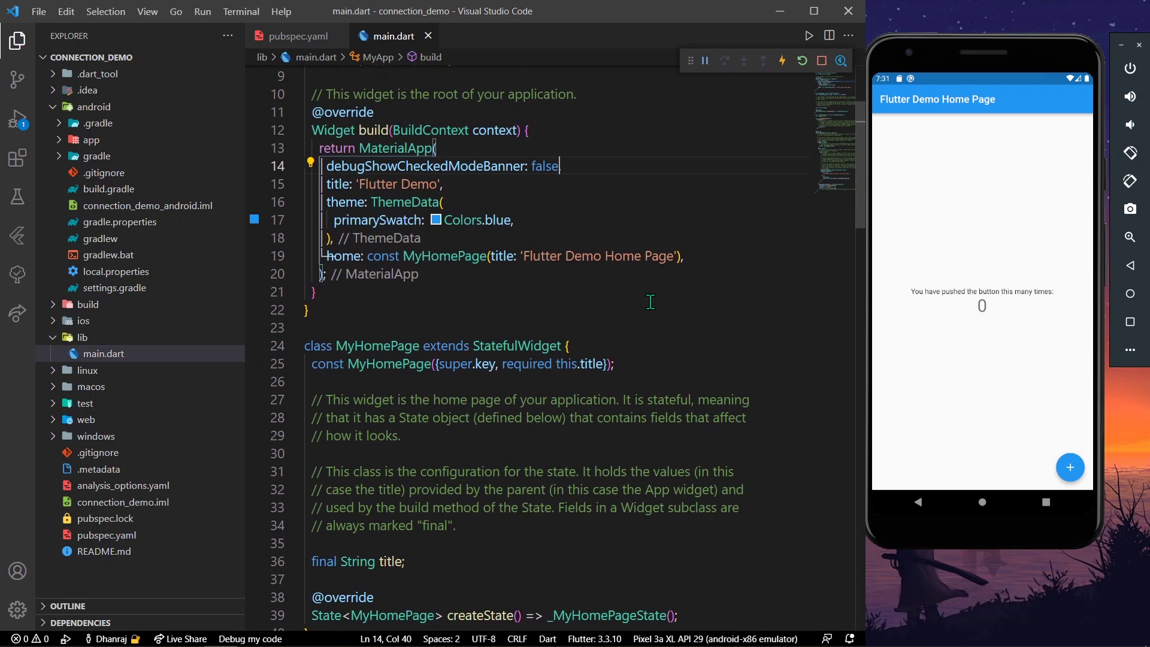
{"action": "scroll", "coordinate": [651, 302], "scroll_direction": "up", "scroll_amount": 8}
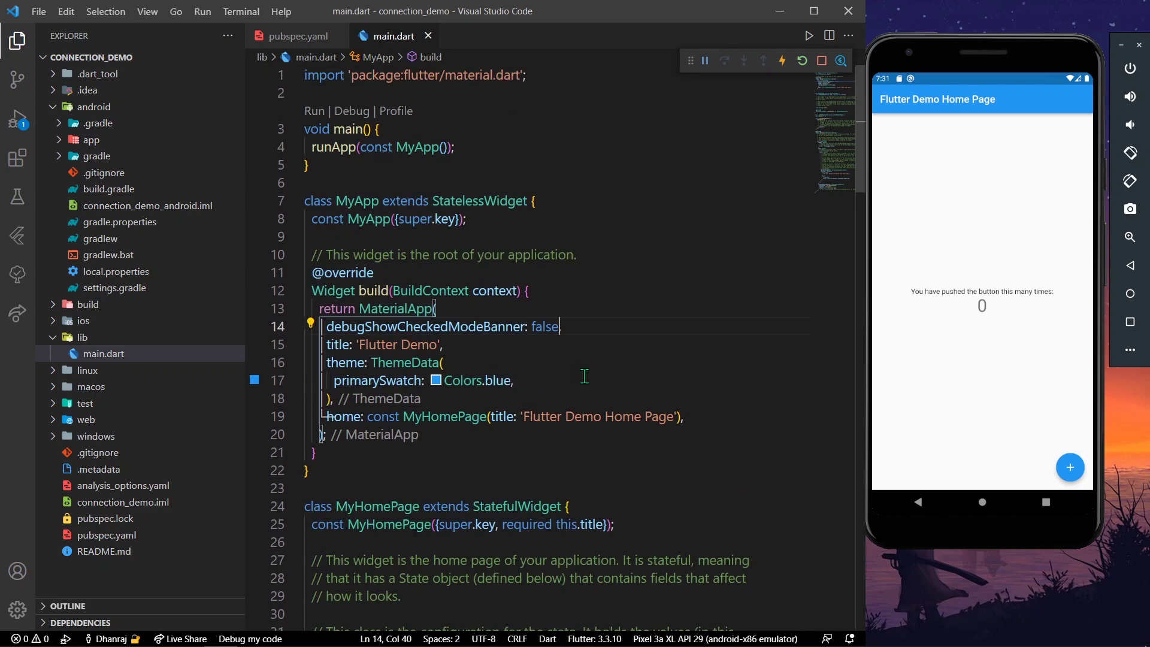
{"action": "type", "text": ","}
{"action": "scroll", "coordinate": [584, 376], "scroll_direction": "down", "scroll_amount": 2}
{"action": "scroll", "coordinate": [584, 377], "scroll_direction": "down", "scroll_amount": 3}
{"action": "scroll", "coordinate": [585, 375], "scroll_direction": "up", "scroll_amount": 6}
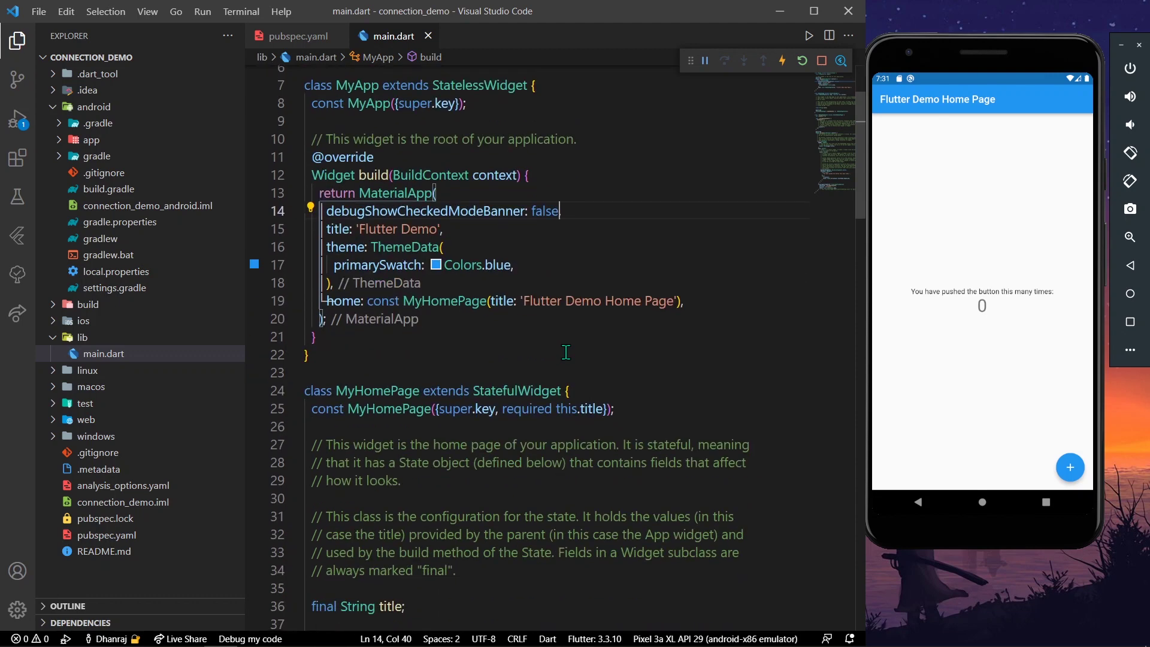
{"action": "scroll", "coordinate": [566, 351], "scroll_direction": "up", "scroll_amount": 2}
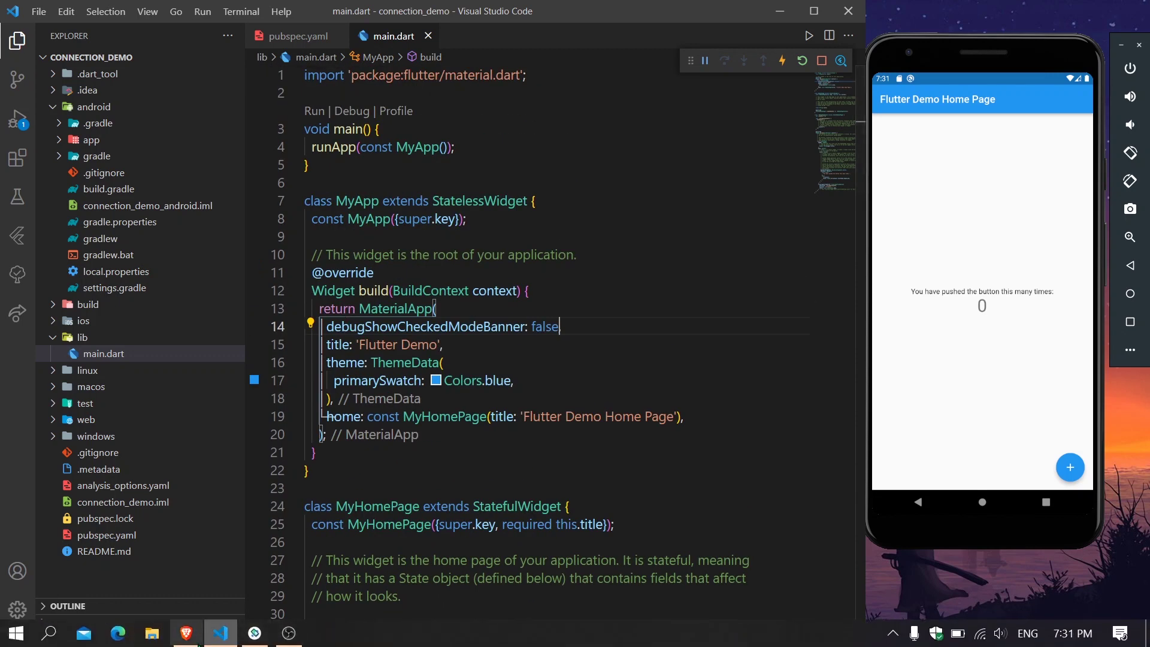
Step: Restore Brave and select the connection_notifier 1.0.1 package name on pub.dev
{"action": "left_click", "coordinate": [186, 633]}
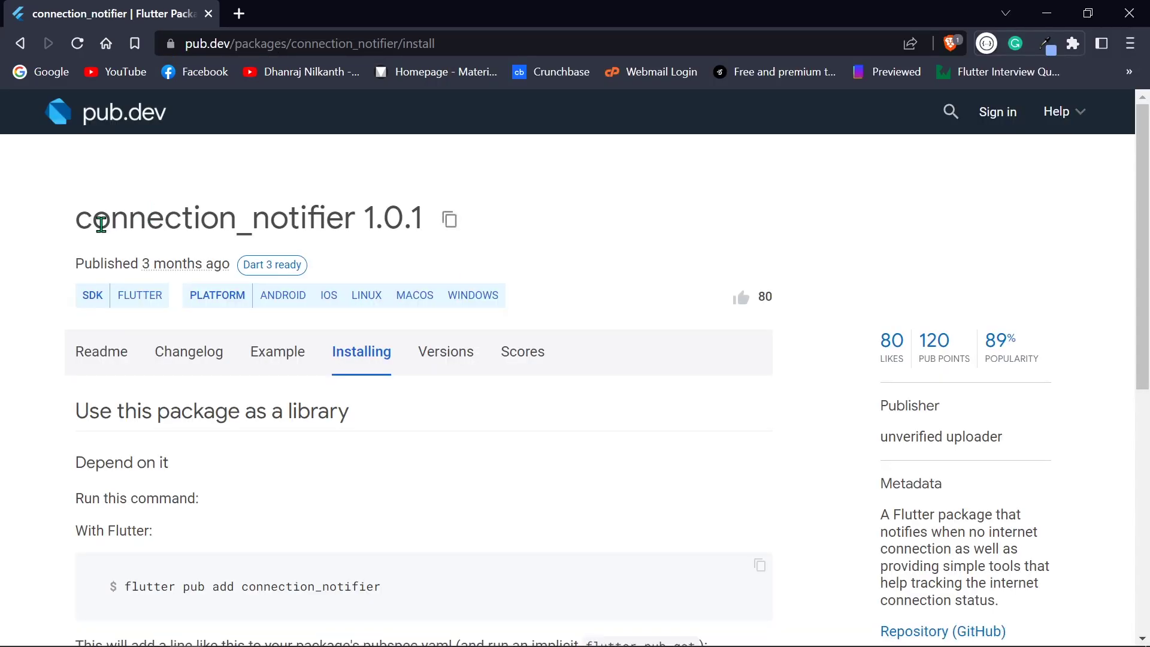
{"action": "left_click_drag", "start_coordinate": [76, 231], "coordinate": [441, 232]}
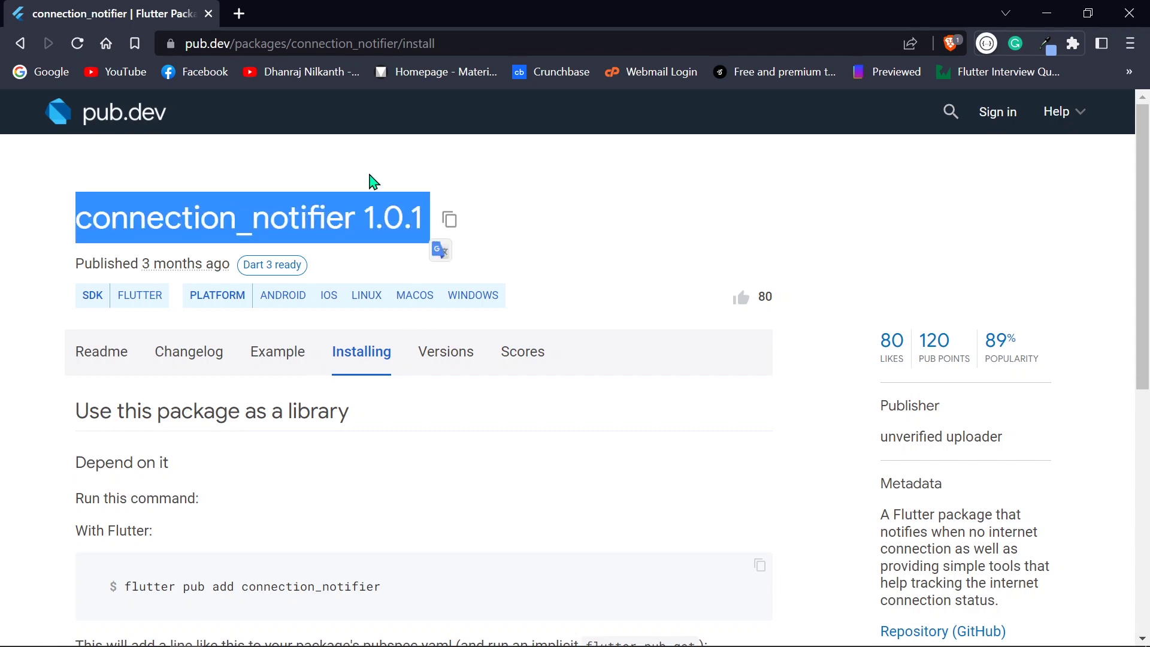
{"action": "scroll", "coordinate": [384, 378], "scroll_direction": "down", "scroll_amount": 3}
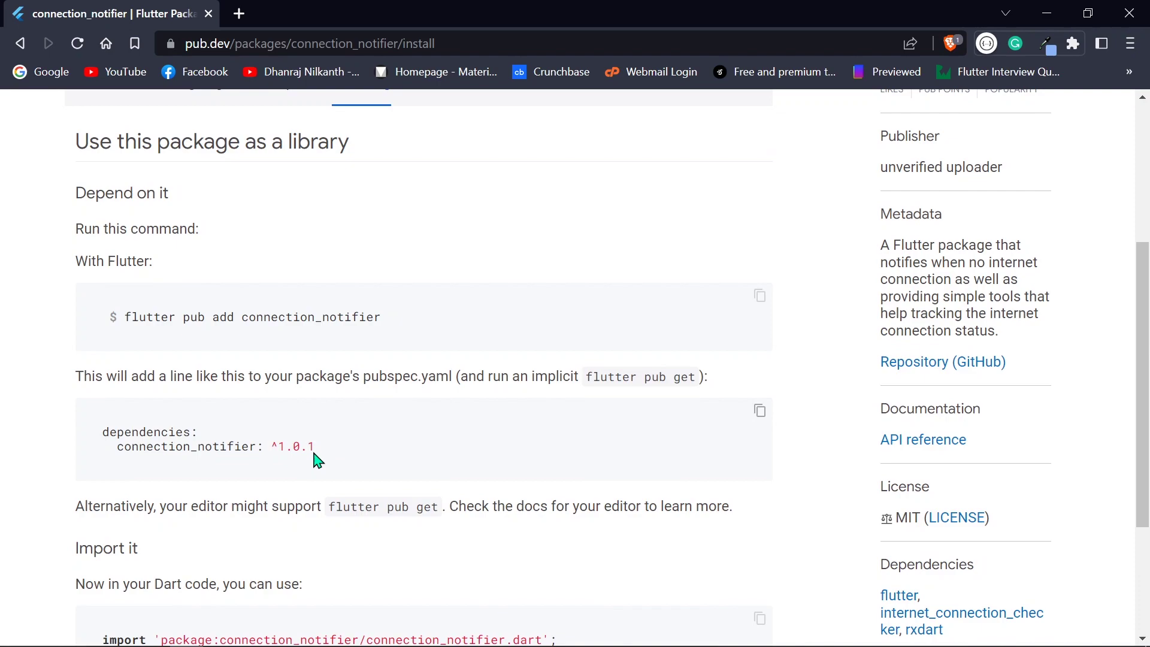
Step: Add connection_notifier: ^1.0.1 under pubspec.yaml dependencies, then go back to main.dart
{"action": "left_click", "coordinate": [1053, 11]}
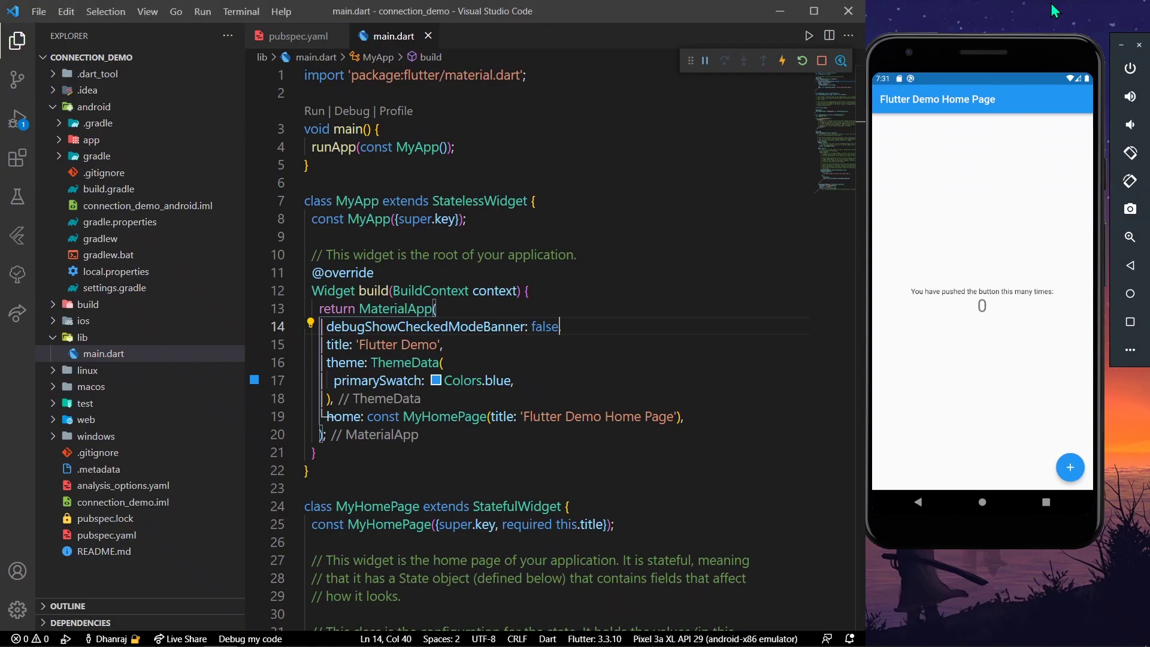
{"action": "left_click", "coordinate": [282, 38]}
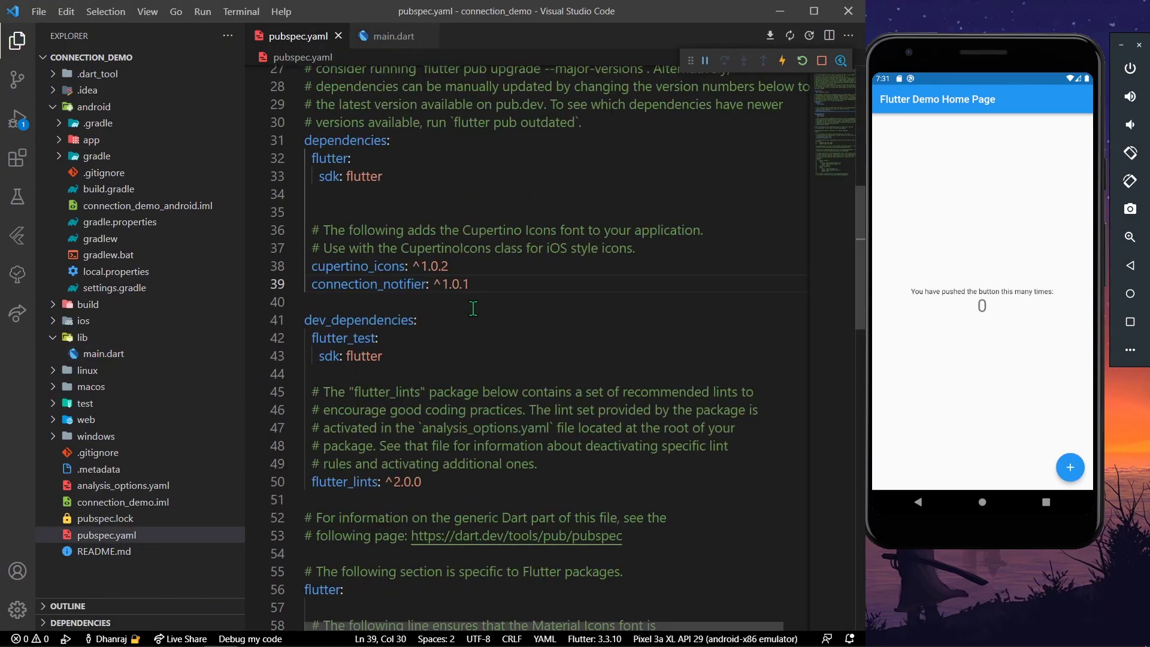
{"action": "left_click", "coordinate": [496, 294]}
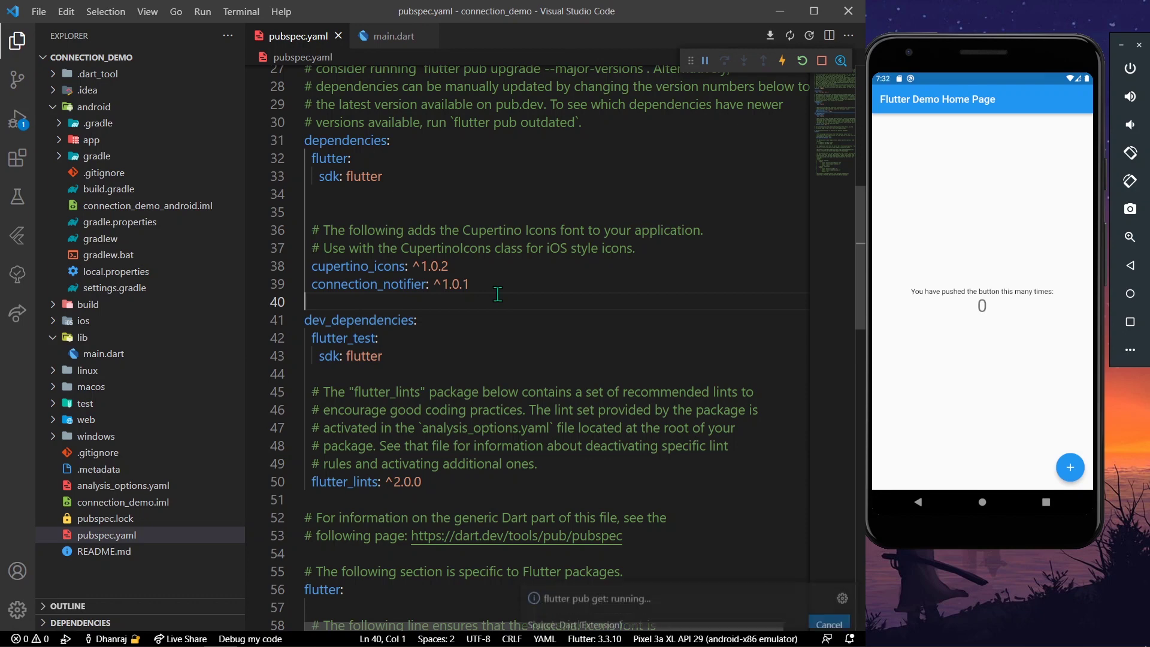
{"action": "scroll", "coordinate": [497, 294], "scroll_direction": "up", "scroll_amount": 5}
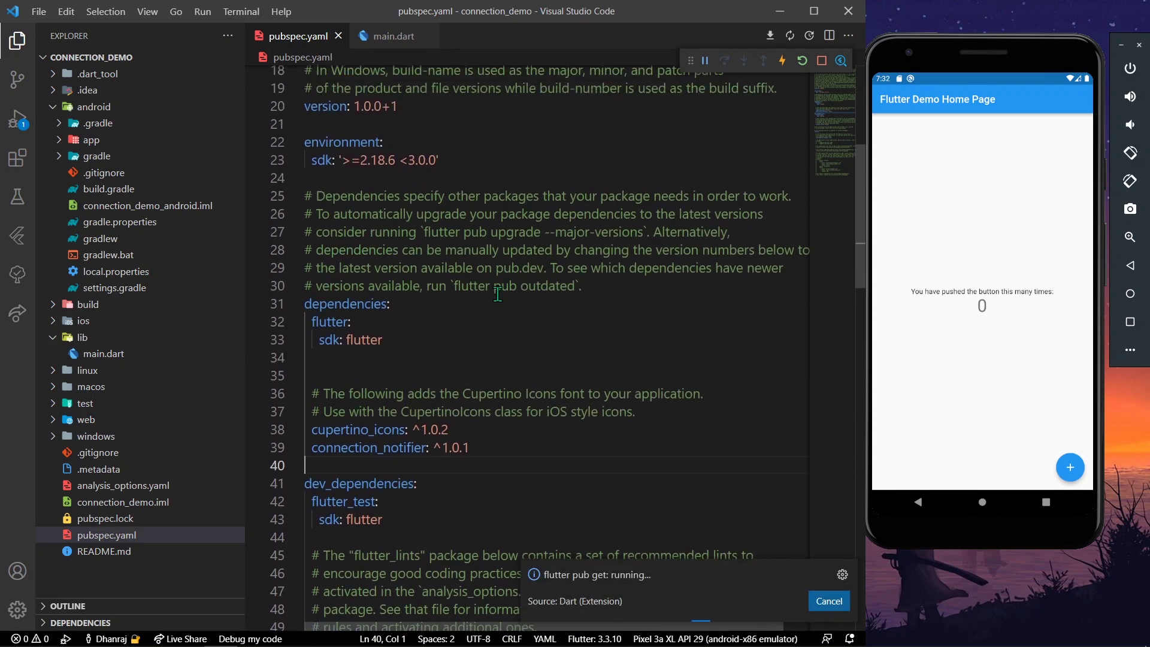
{"action": "left_click", "coordinate": [387, 37]}
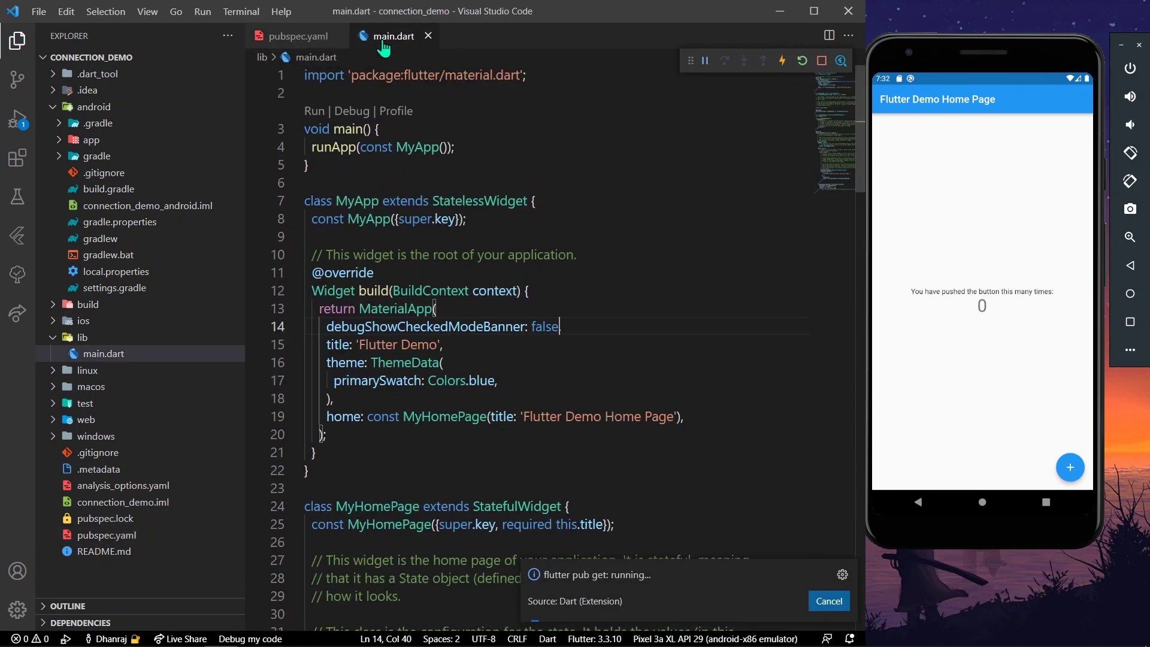
{"action": "type", "text": ","}
{"action": "scroll", "coordinate": [582, 267], "scroll_direction": "down", "scroll_amount": 2}
{"action": "scroll", "coordinate": [581, 266], "scroll_direction": "up", "scroll_amount": 2}
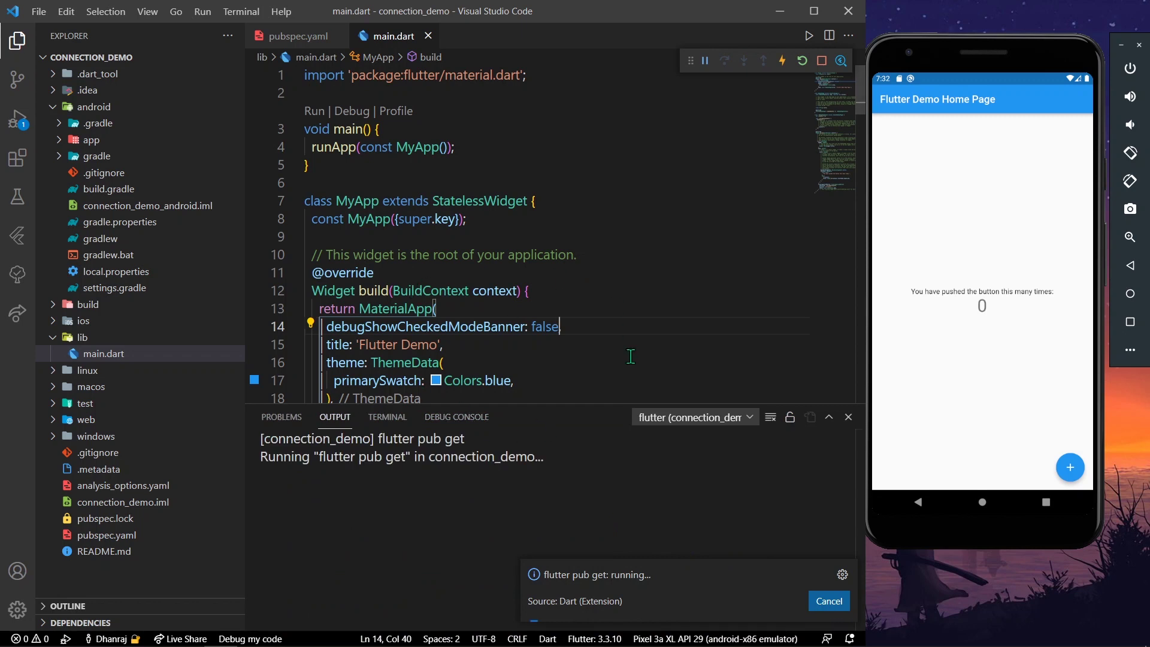
{"action": "scroll", "coordinate": [631, 356], "scroll_direction": "down", "scroll_amount": 2}
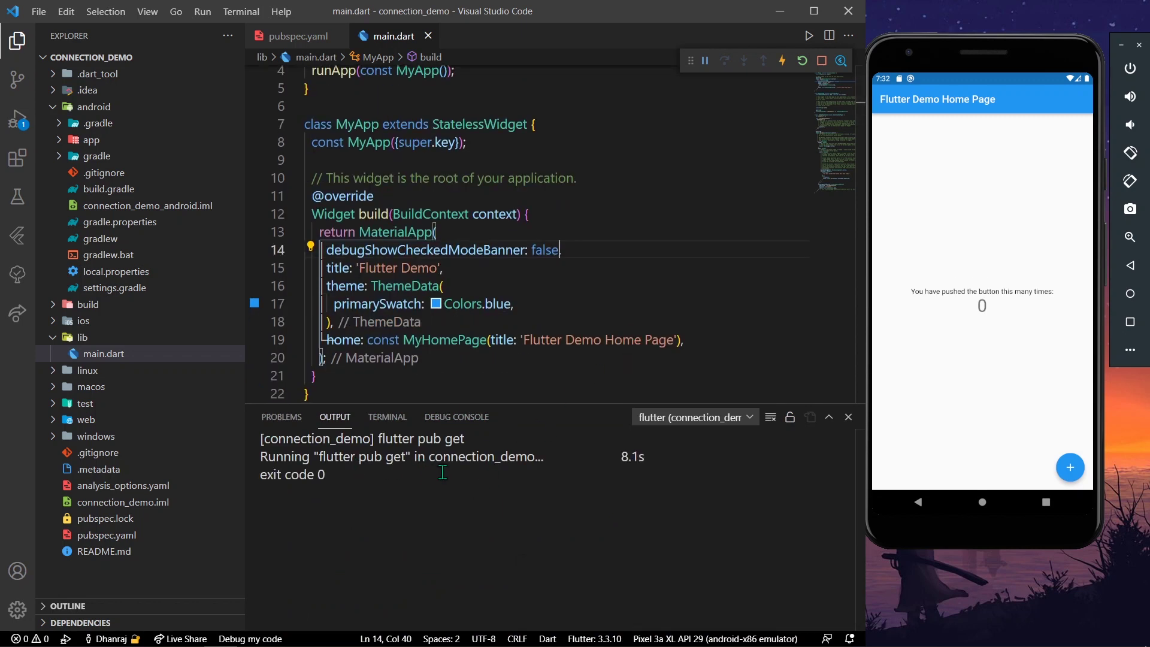
Step: Wrap MaterialApp in a new parent widget using the Ctrl+. refactor menu
{"action": "left_click", "coordinate": [848, 417]}
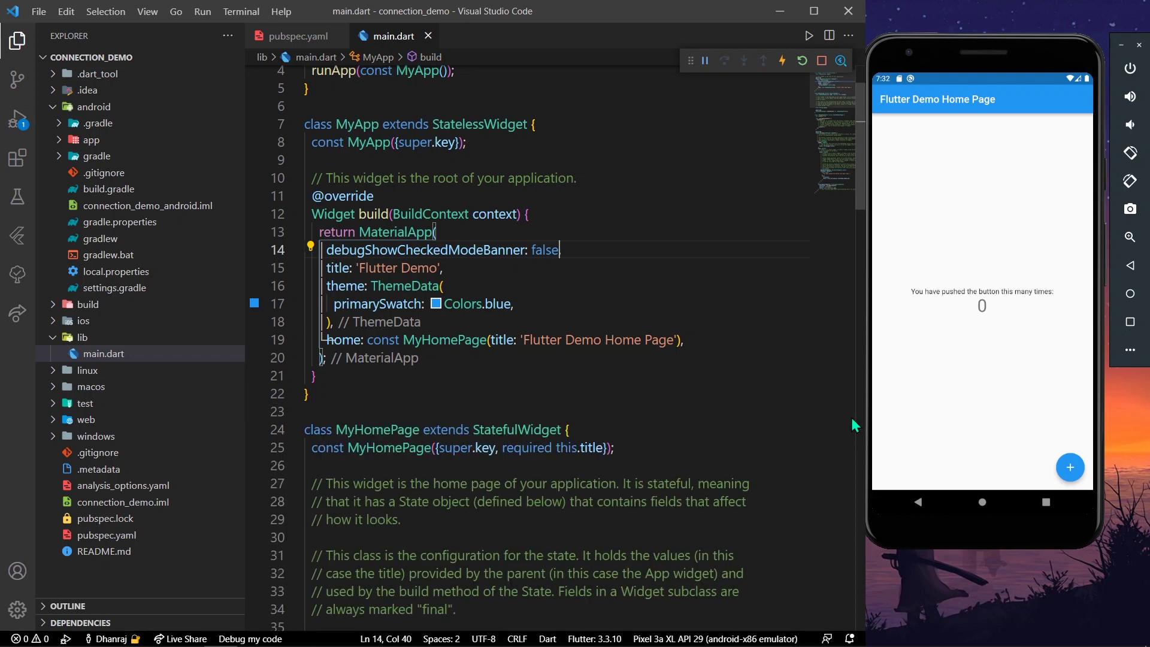
{"action": "scroll", "coordinate": [542, 325], "scroll_direction": "up", "scroll_amount": 2}
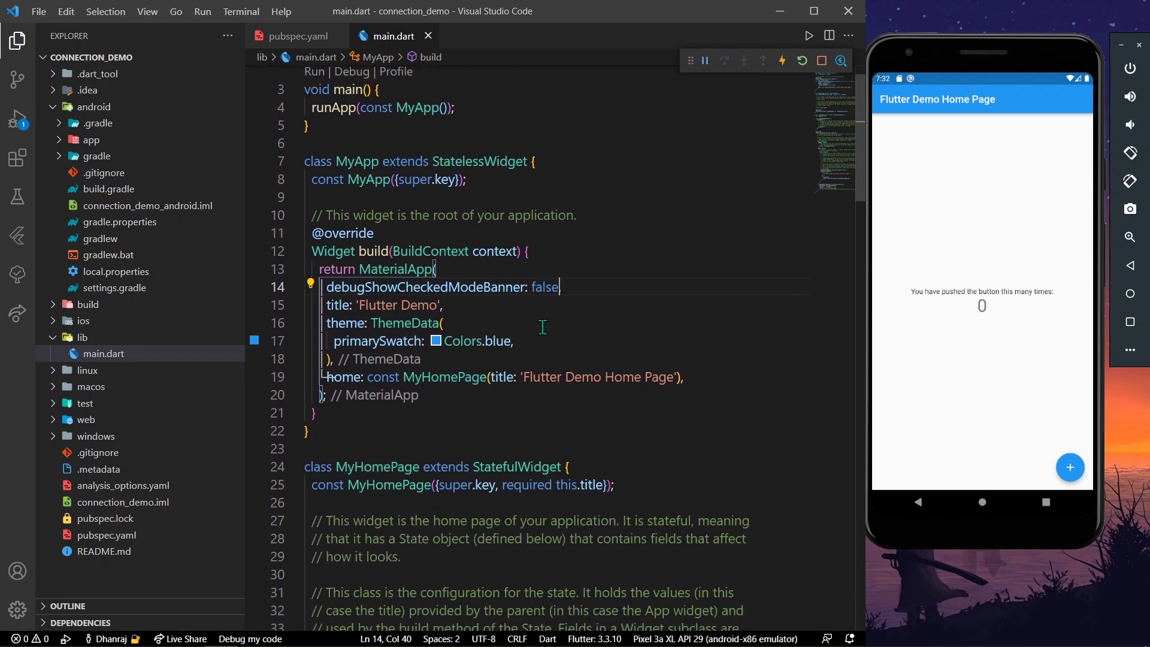
{"action": "type", "text": ","}
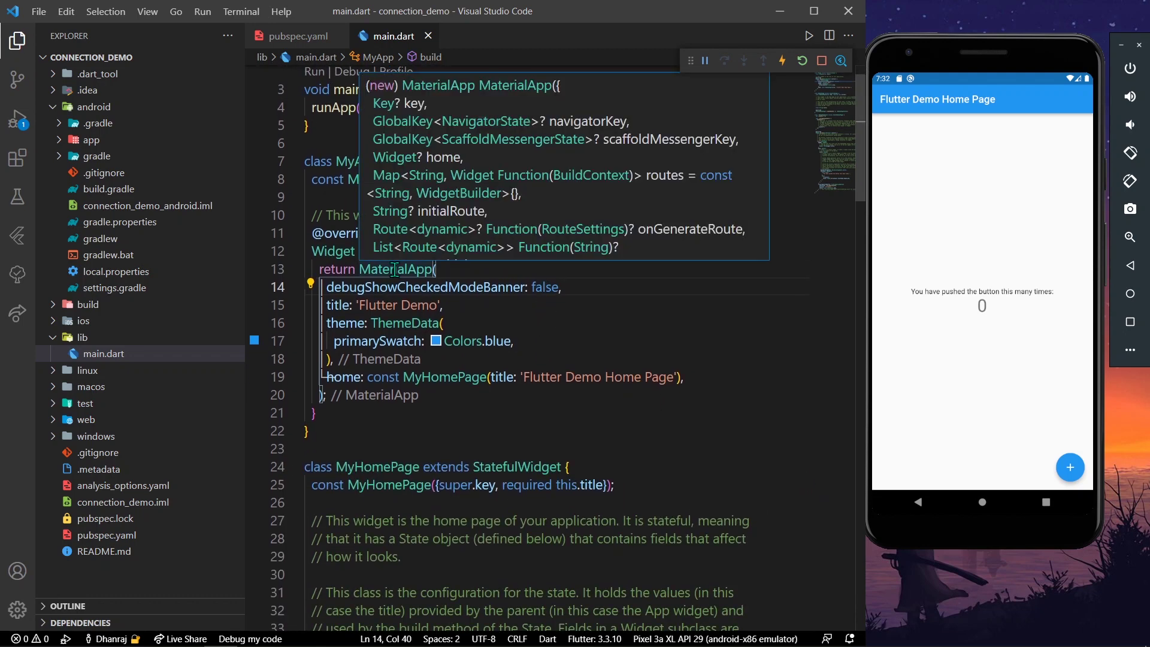
{"action": "left_click", "coordinate": [395, 268]}
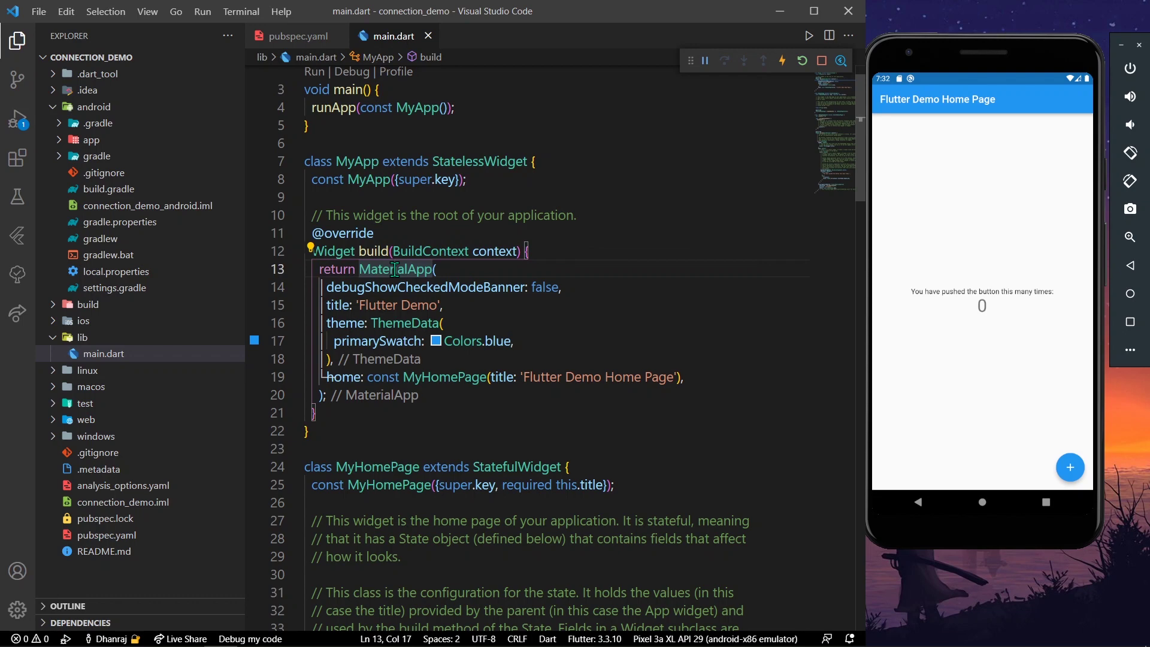
{"action": "key", "text": "ctrl+period"}
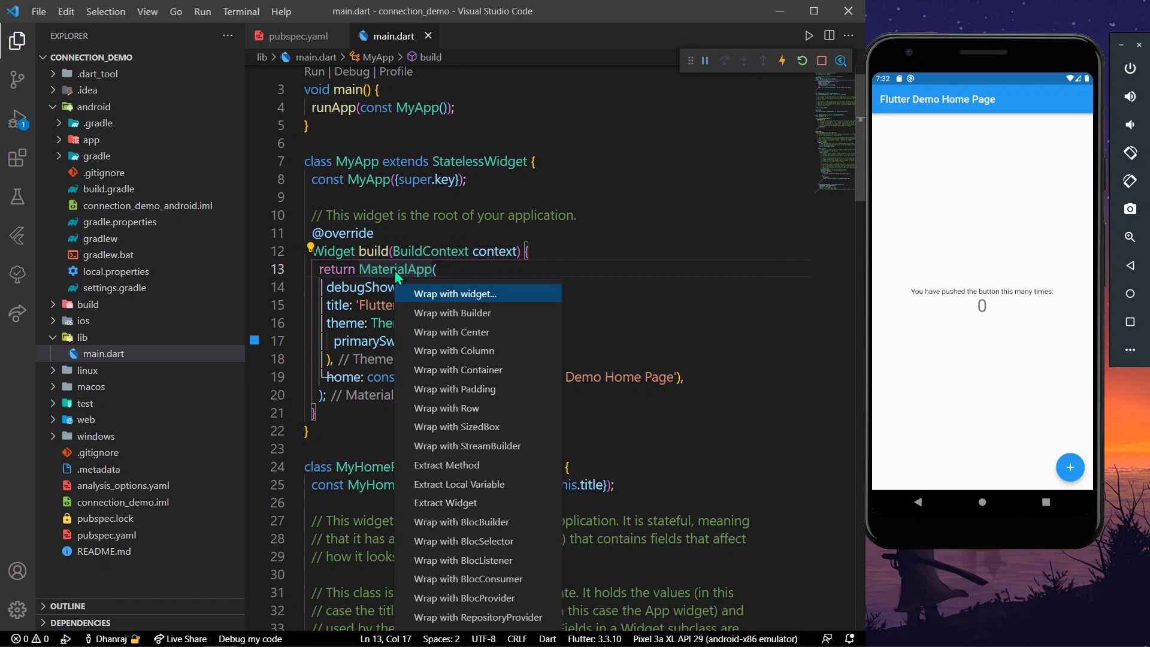
{"action": "key", "text": "Return"}
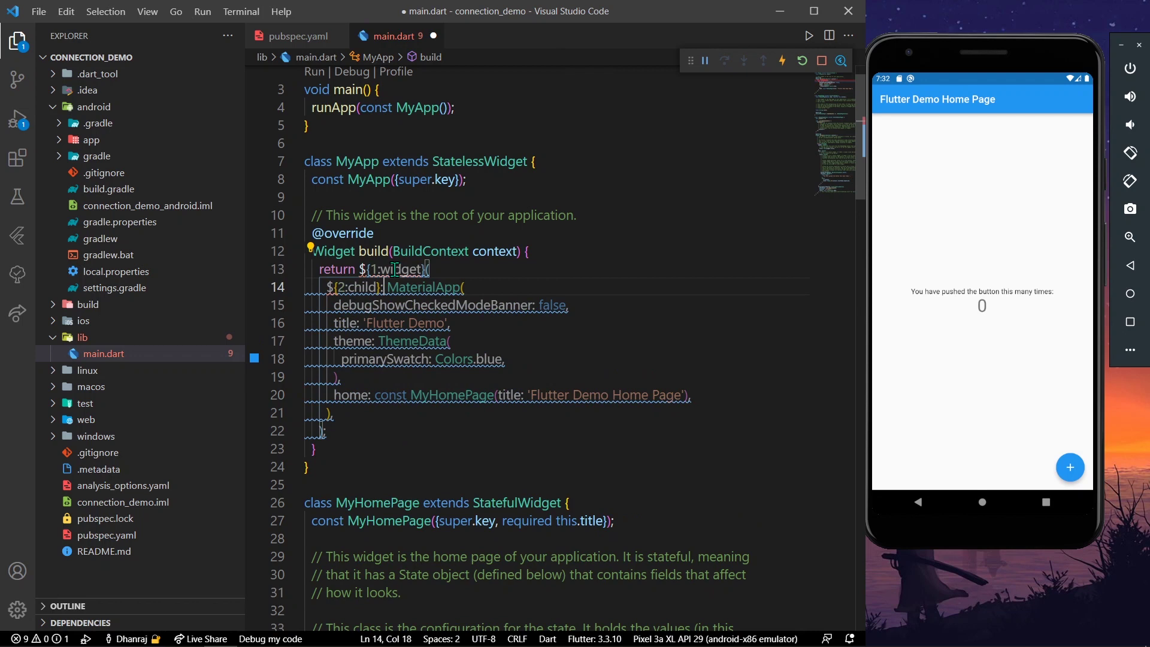
{"action": "key", "text": "BackSpace"}
{"action": "key", "text": "BackSpace"}
{"action": "key", "text": "BackSpace"}
{"action": "key", "text": "BackSpace"}
{"action": "key", "text": "BackSpace"}
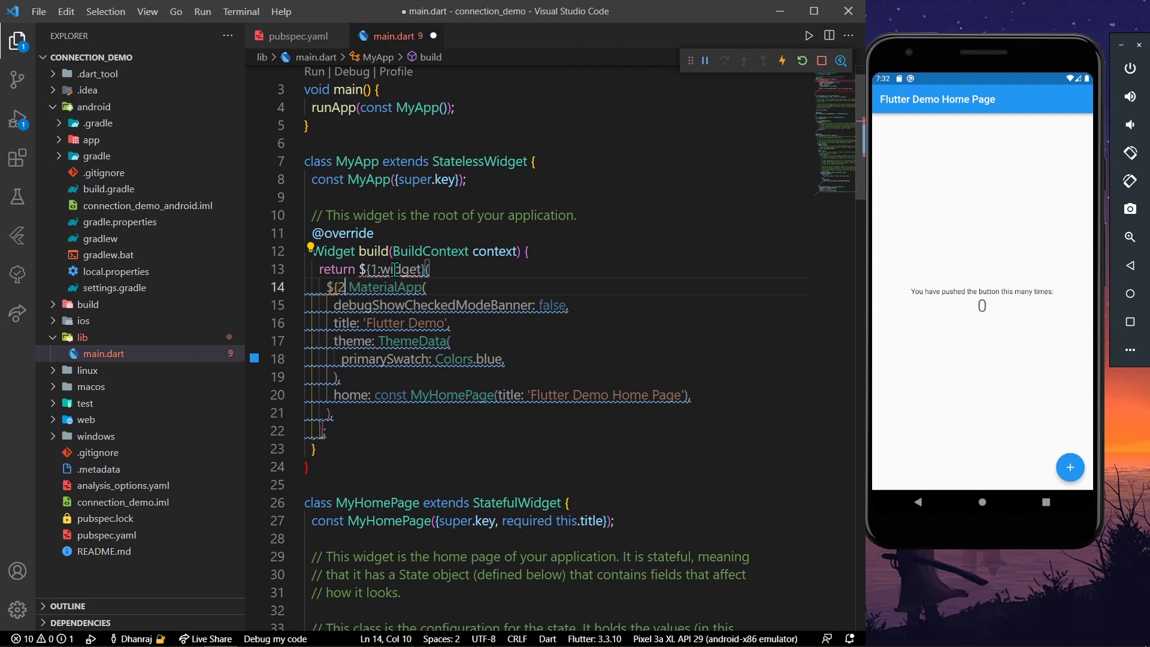
{"action": "key", "text": "BackSpace"}
{"action": "key", "text": "BackSpace"}
{"action": "key", "text": "BackSpace"}
{"action": "key", "text": "BackSpace"}
{"action": "key", "text": "BackSpace"}
{"action": "key", "text": "BackSpace"}
{"action": "key", "text": "Up"}
{"action": "key", "text": "End"}
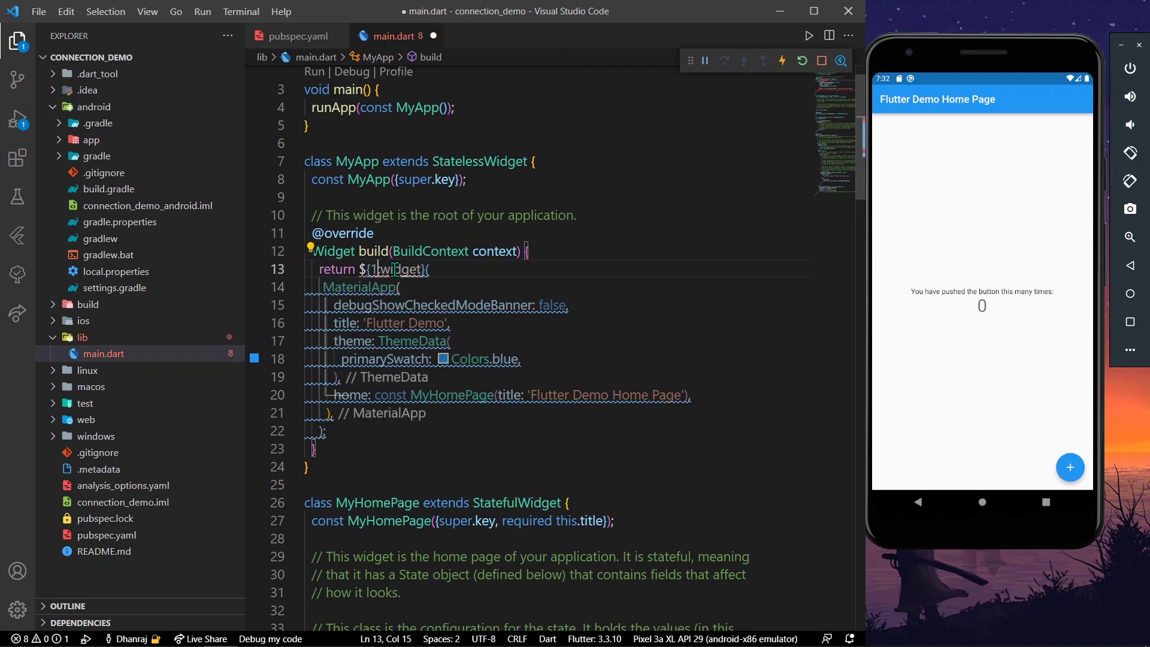
{"action": "key", "text": "BackSpace"}
{"action": "key", "text": "BackSpace"}
{"action": "key", "text": "BackSpace"}
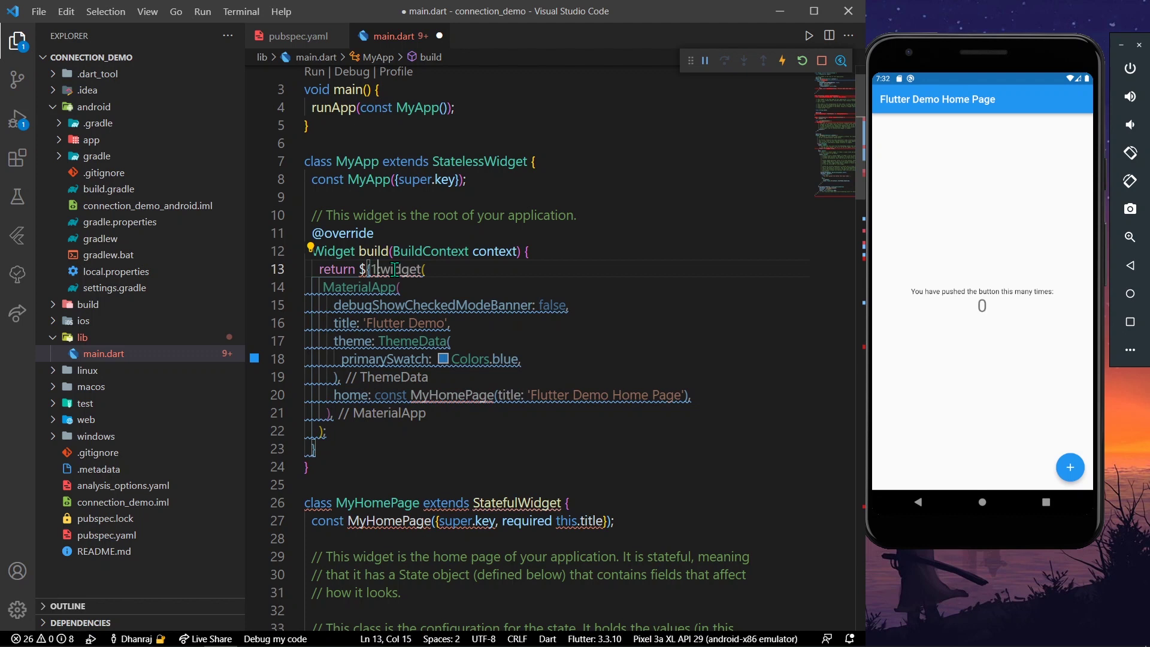
{"action": "key", "text": "ctrl+z"}
{"action": "key", "text": "ctrl+z"}
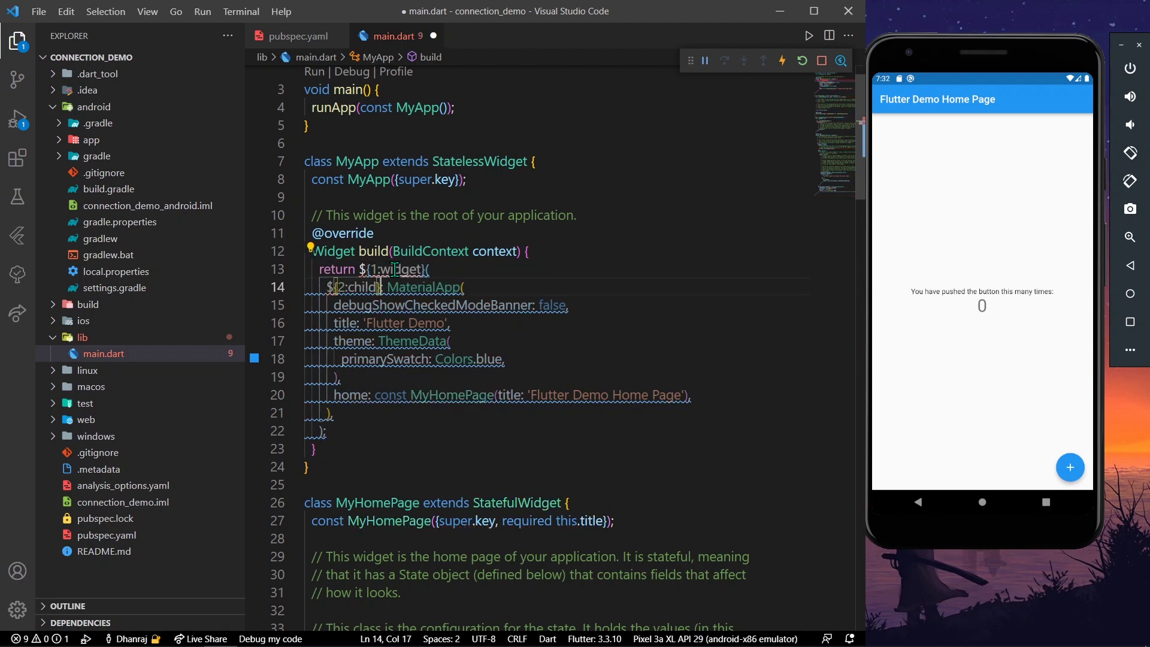
Step: Clear the leftover snippet placeholders and brackets around the new wrapper widget
{"action": "key", "text": "BackSpace"}
{"action": "key", "text": "BackSpace"}
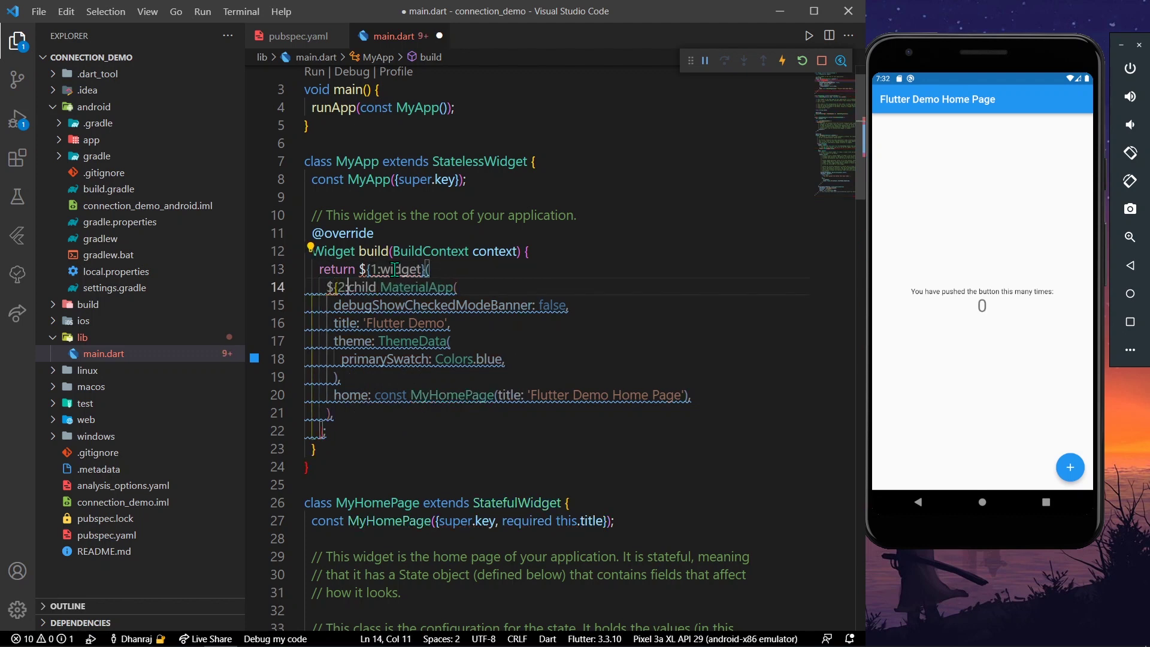
{"action": "key", "text": "BackSpace"}
{"action": "key", "text": "BackSpace"}
{"action": "key", "text": "BackSpace"}
{"action": "key", "text": "Up"}
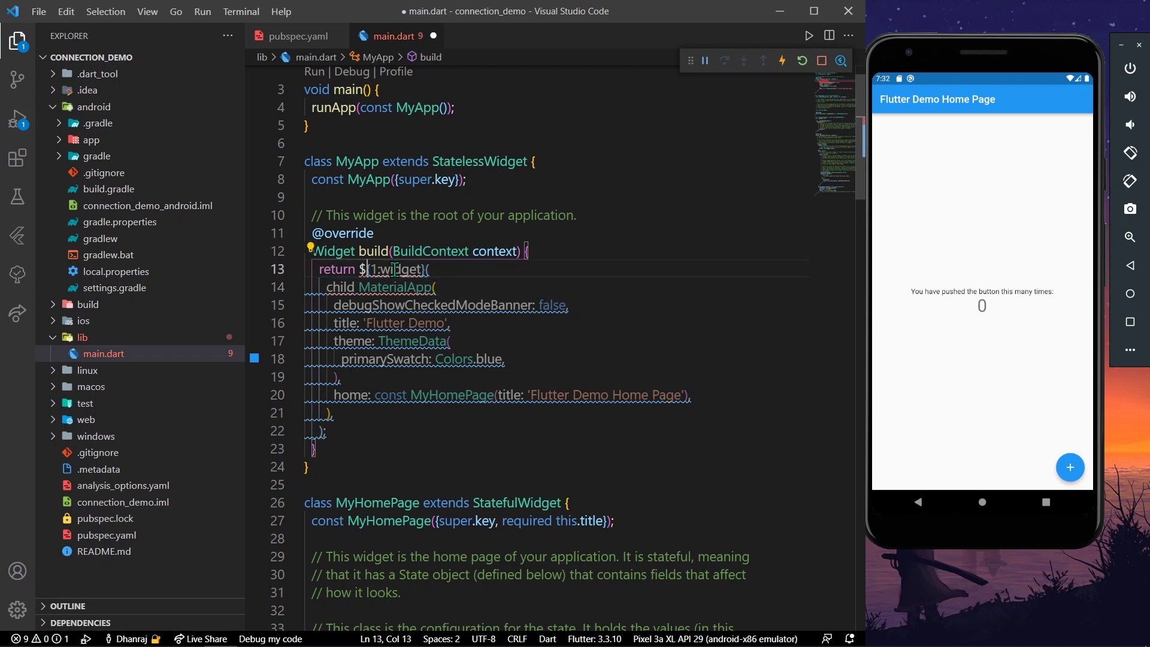
{"action": "key", "text": "Right"}
{"action": "key", "text": "Right"}
{"action": "key", "text": "Right"}
{"action": "key", "text": "BackSpace"}
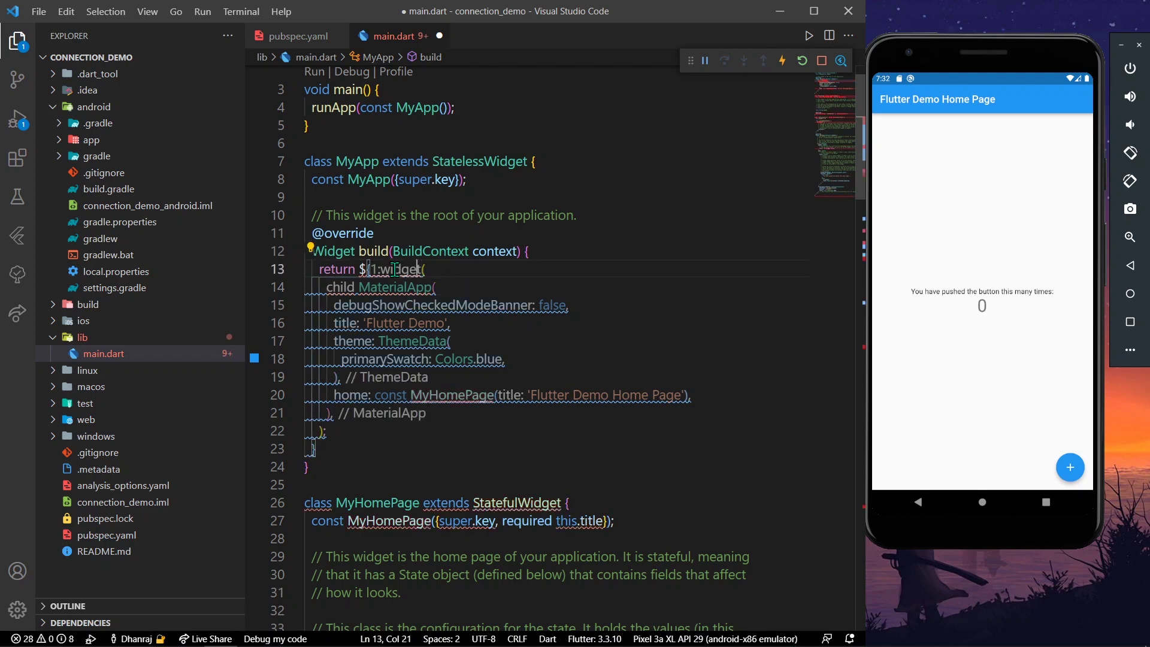
{"action": "key", "text": "Left"}
{"action": "key", "text": "Left"}
{"action": "key", "text": "Left"}
{"action": "key", "text": "Delete"}
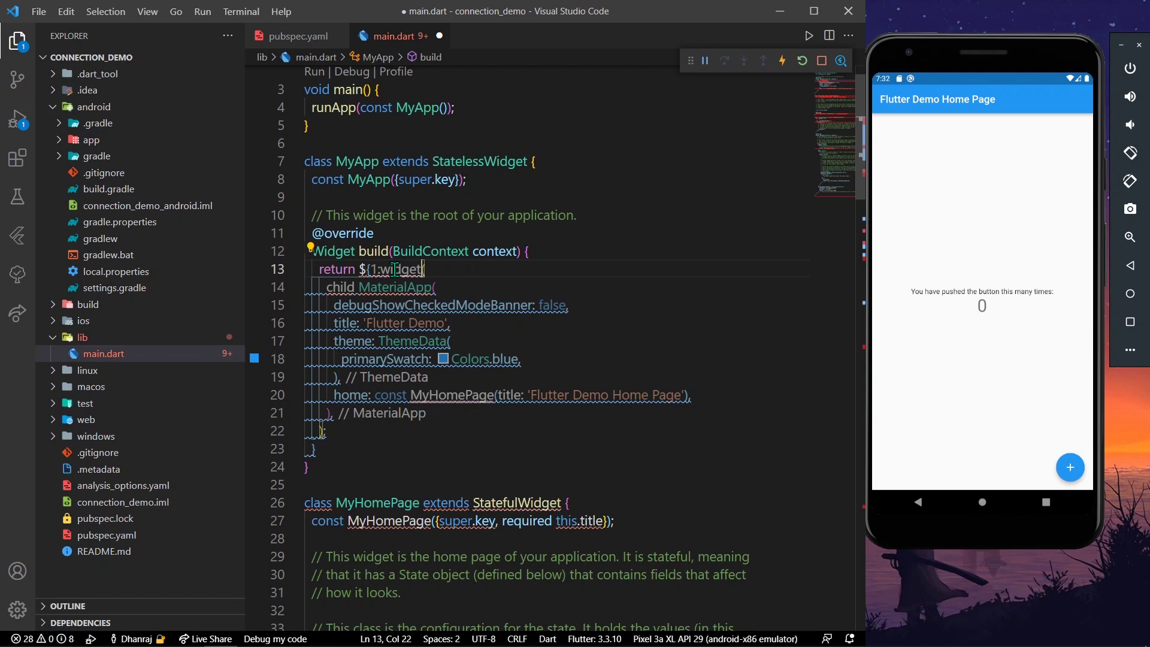
{"action": "key", "text": "Delete"}
{"action": "key", "text": "Delete"}
{"action": "key", "text": "Delete"}
{"action": "key", "text": "Delete"}
{"action": "key", "text": "Delete"}
{"action": "key", "text": "Delete"}
{"action": "key", "text": "BackSpace"}
{"action": "key", "text": "BackSpace"}
{"action": "key", "text": "BackSpace"}
{"action": "key", "text": "BackSpace"}
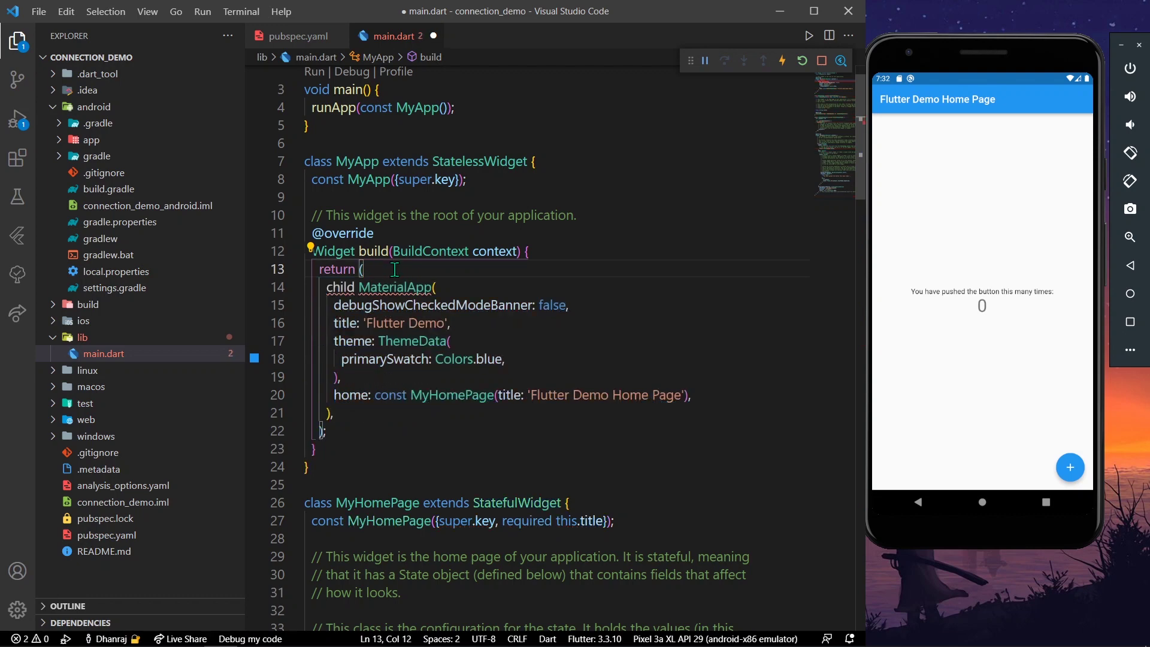
{"action": "type", "text": "Conn"}
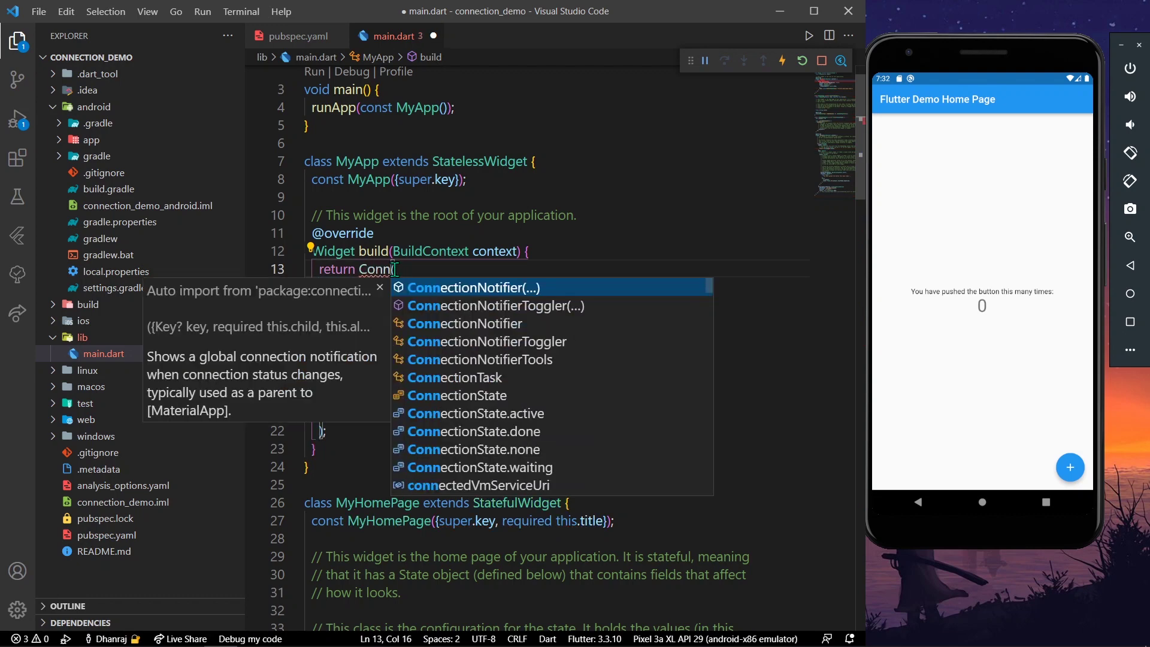
Step: Name the wrapper ConnectionNotifier from autocomplete and fix the colon after child
{"action": "key", "text": "Return"}
{"action": "key", "text": "Right"}
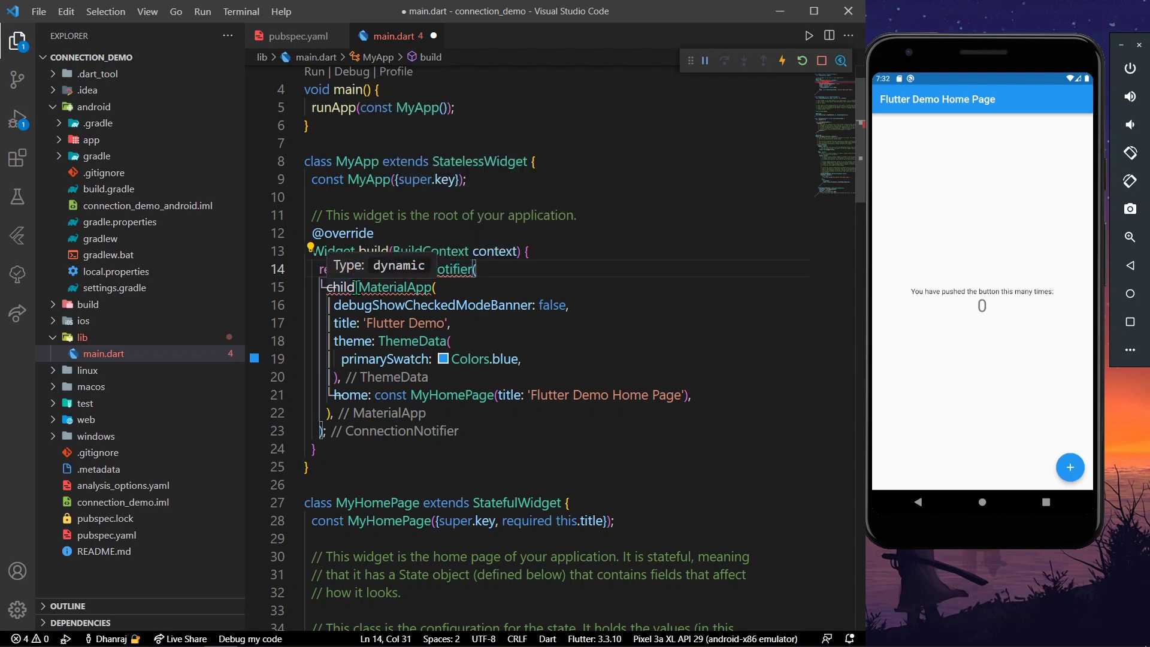
{"action": "type", "text": ":"}
{"action": "key", "text": "BackSpace"}
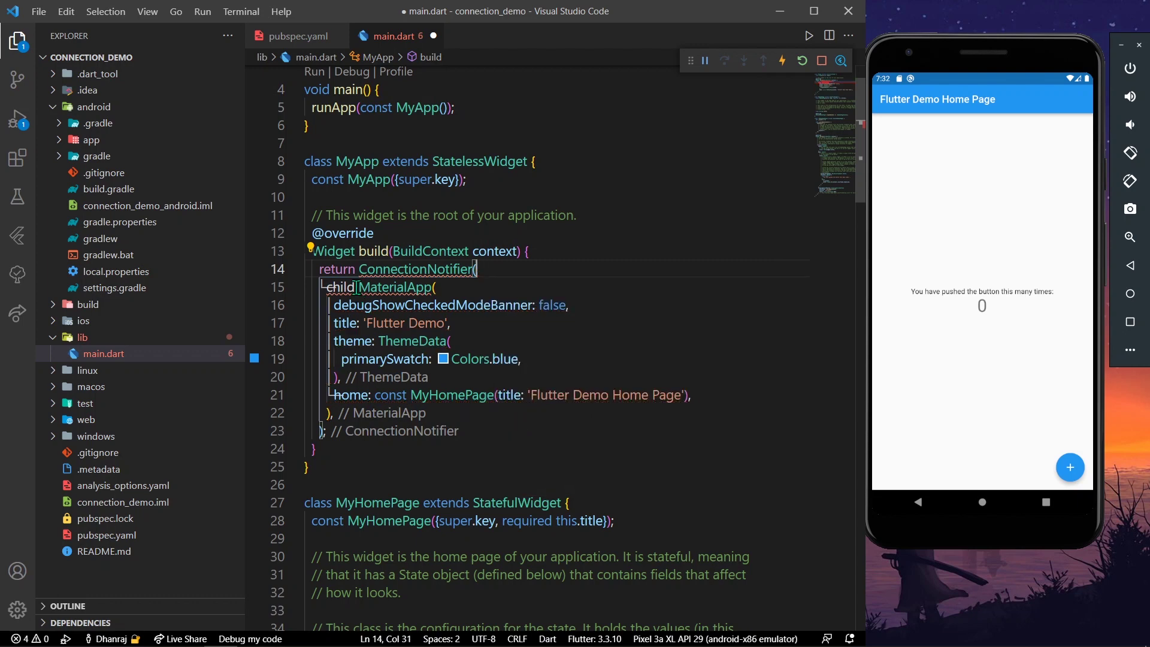
{"action": "key", "text": "Down"}
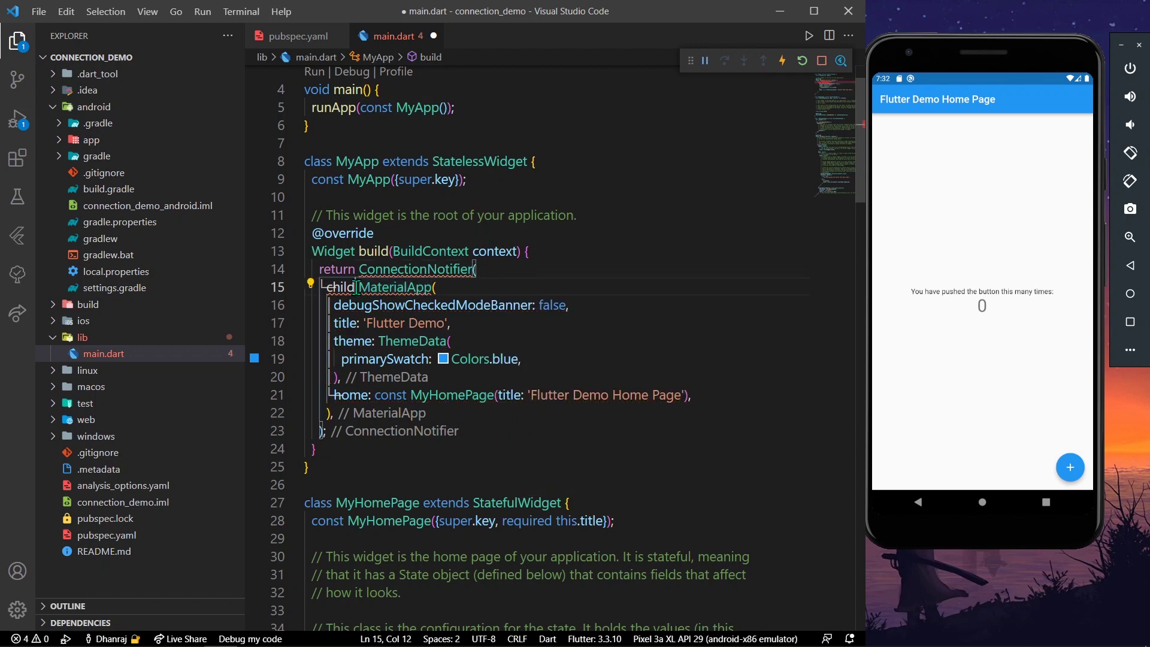
{"action": "type", "text": ":"}
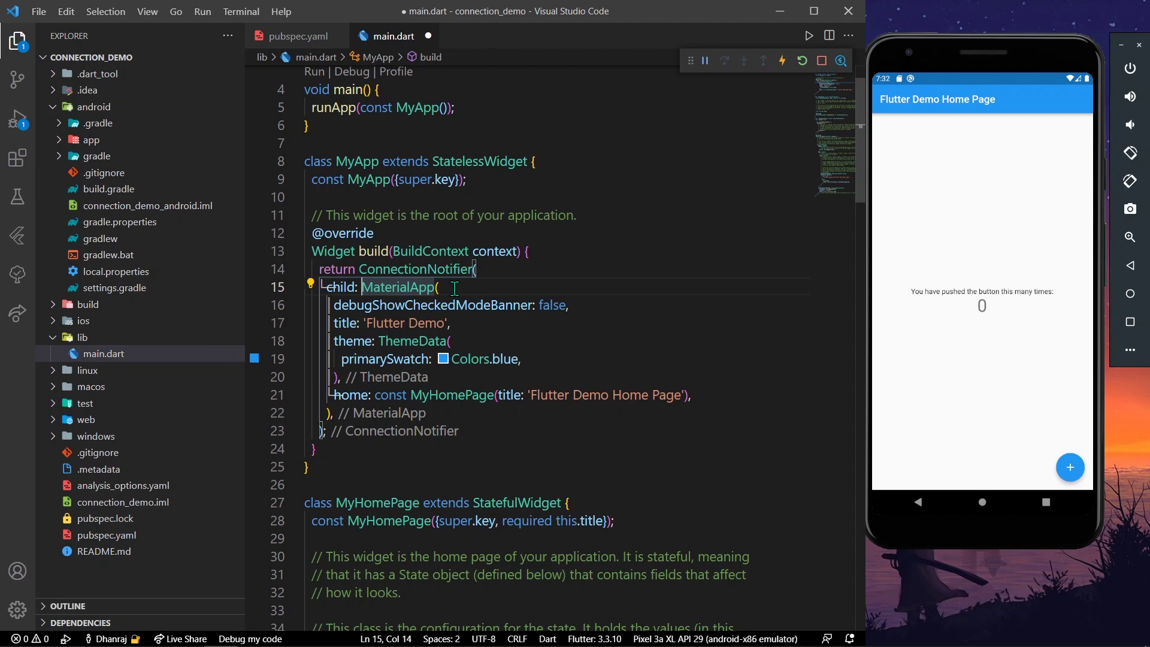
Step: Save main.dart to hot reload, then hot restart the running app
{"action": "key", "text": "ctrl+s"}
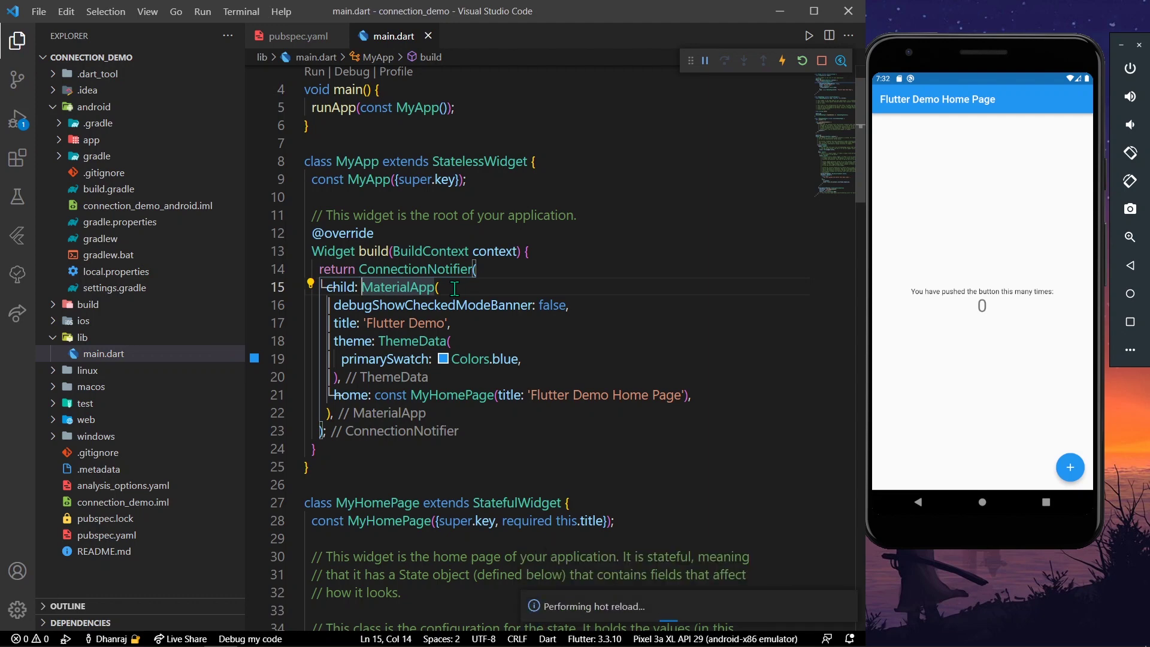
{"action": "scroll", "coordinate": [481, 359], "scroll_direction": "down", "scroll_amount": 3}
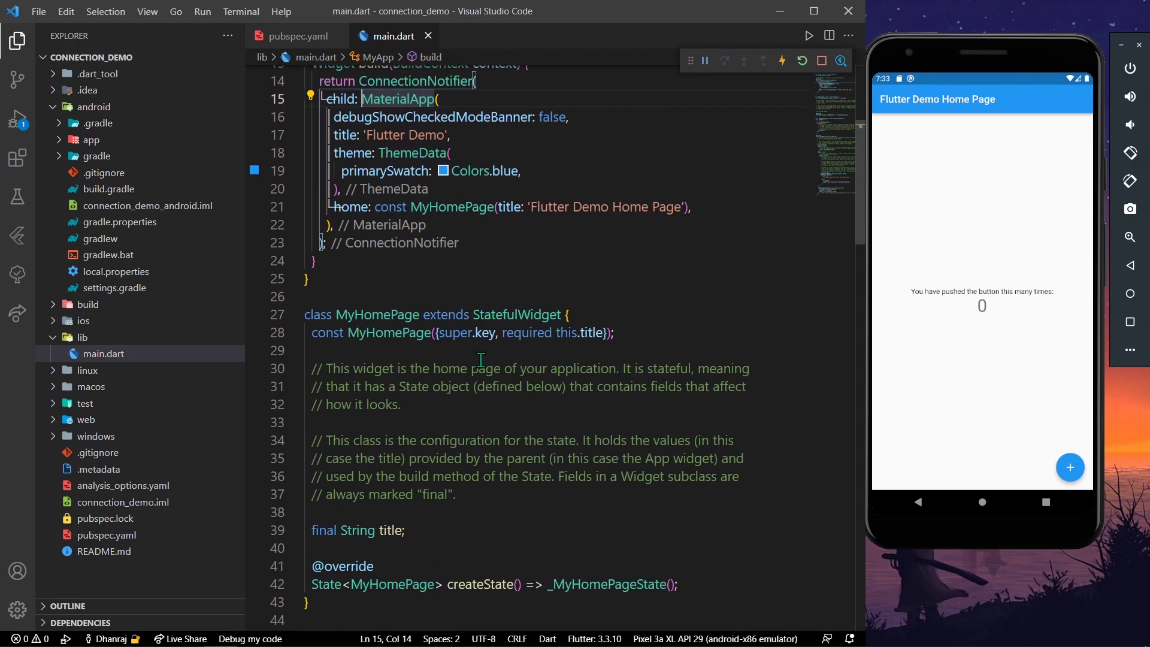
{"action": "scroll", "coordinate": [480, 359], "scroll_direction": "up", "scroll_amount": 2}
{"action": "left_click", "coordinate": [802, 60]}
{"action": "mouse_move", "coordinate": [378, 315]}
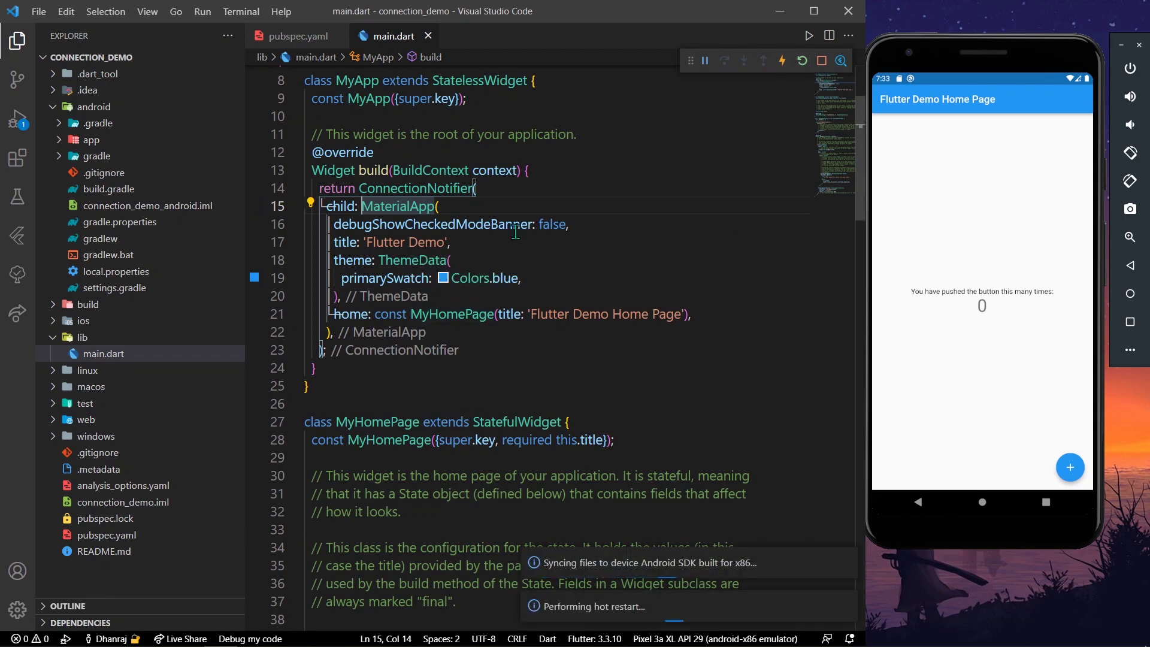
{"action": "scroll", "coordinate": [539, 296], "scroll_direction": "up", "scroll_amount": 2}
{"action": "scroll", "coordinate": [530, 270], "scroll_direction": "down", "scroll_amount": 1}
{"action": "scroll", "coordinate": [514, 232], "scroll_direction": "down", "scroll_amount": 2}
{"action": "scroll", "coordinate": [514, 231], "scroll_direction": "up", "scroll_amount": 4}
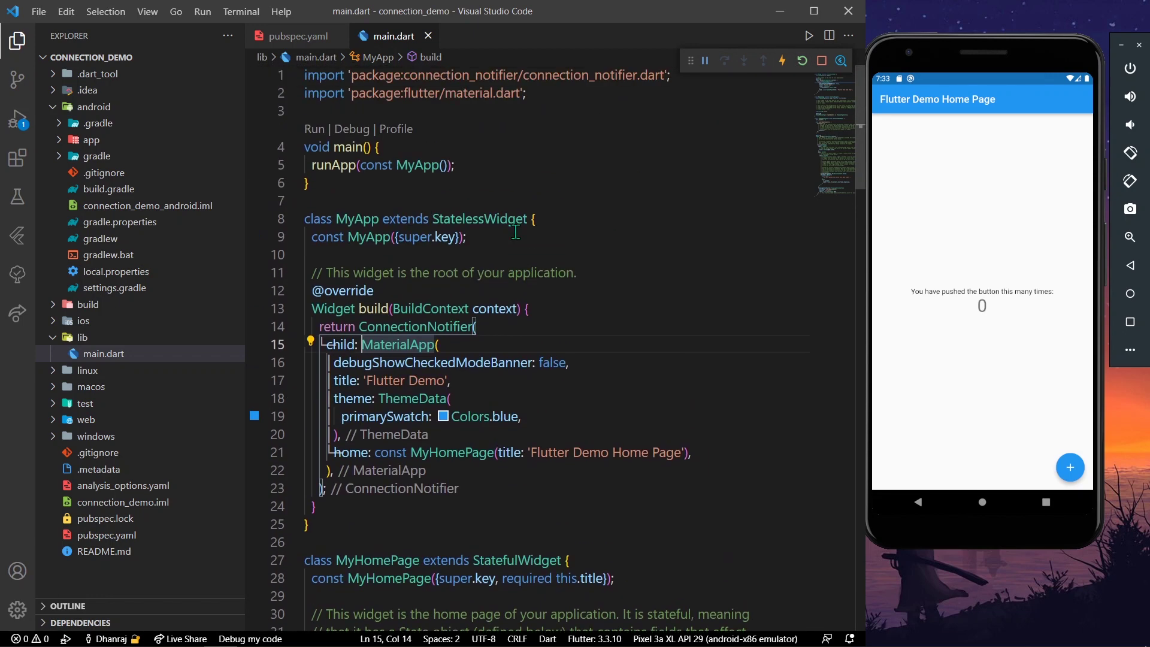
{"action": "scroll", "coordinate": [515, 232], "scroll_direction": "down", "scroll_amount": 2}
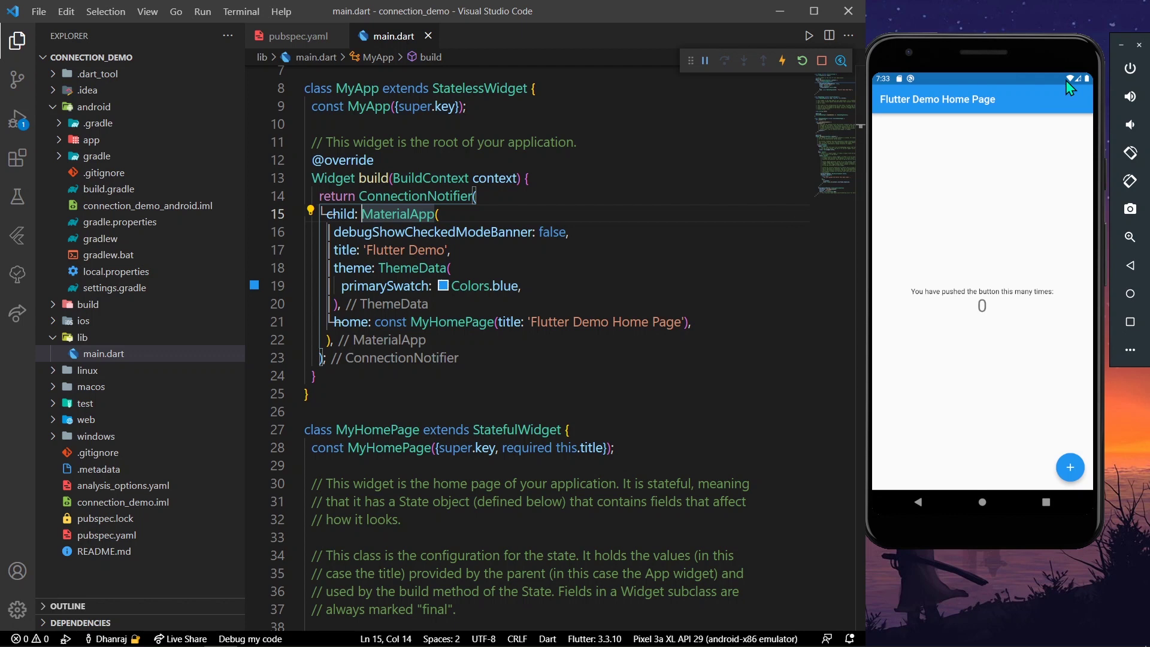
Step: Turn off Wi-Fi from the emulator's quick settings shade
{"action": "left_click_drag", "start_coordinate": [1003, 76], "coordinate": [1019, 264]}
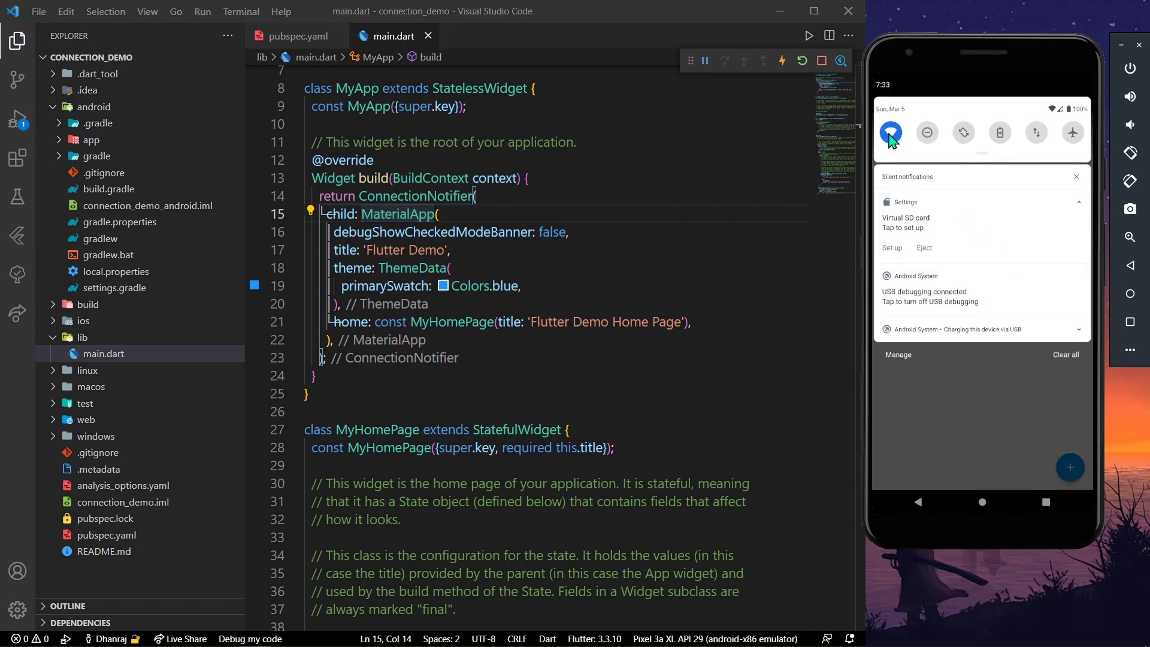
{"action": "left_click", "coordinate": [976, 393]}
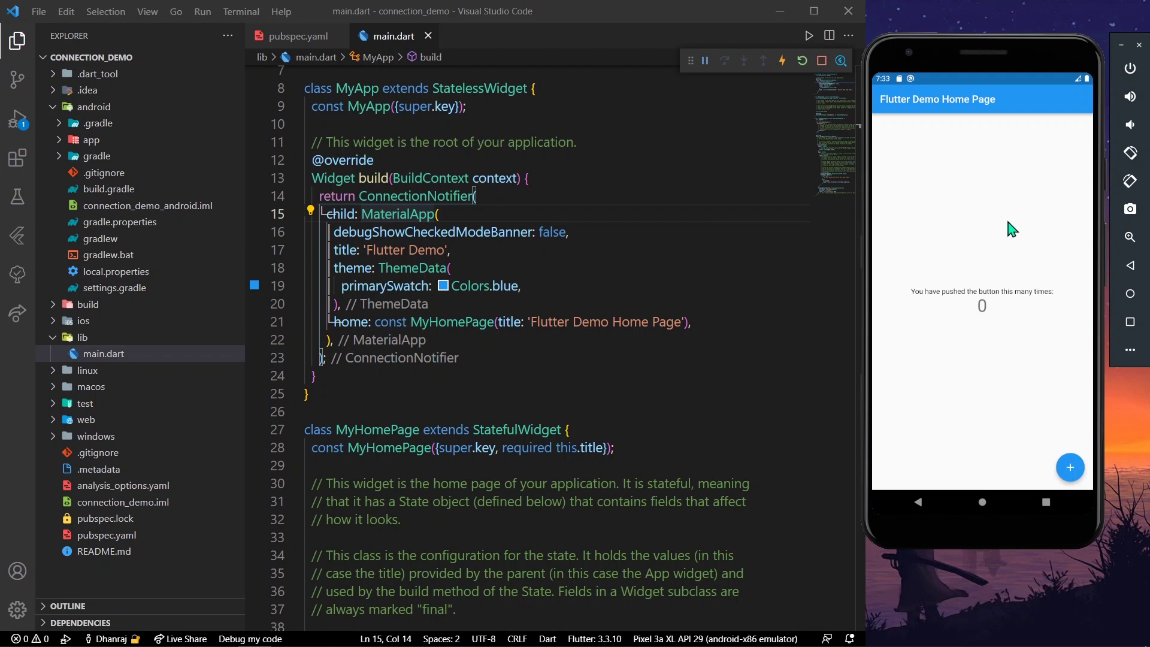
{"action": "scroll", "coordinate": [548, 341], "scroll_direction": "up", "scroll_amount": 1}
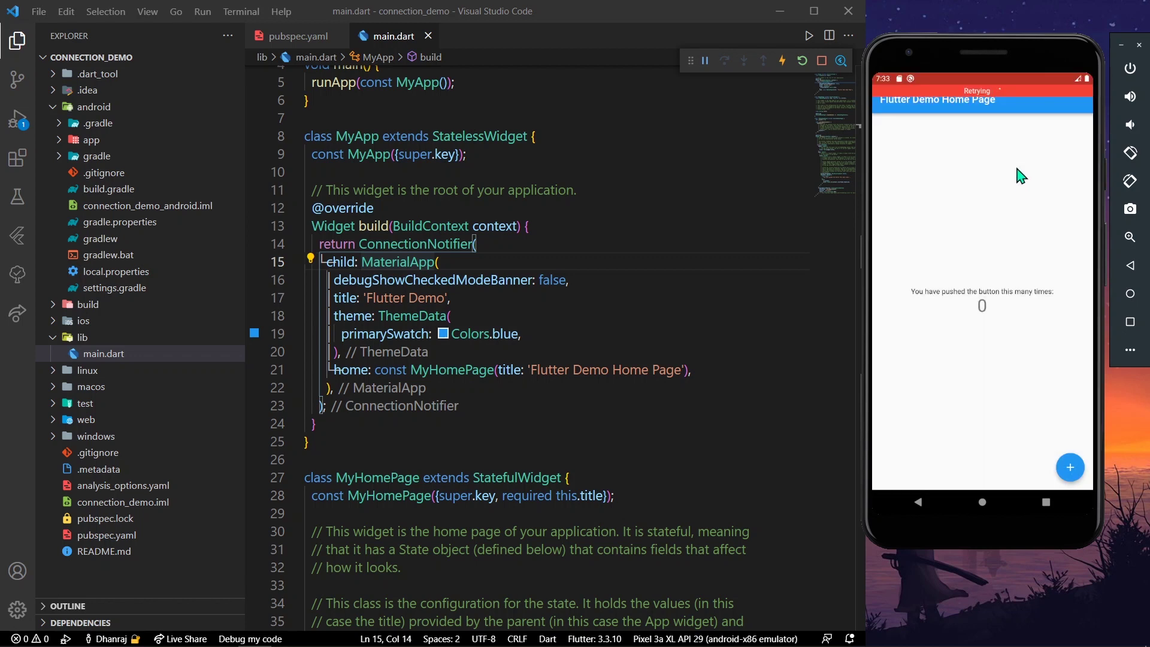
Step: Turn Wi-Fi back on from quick settings and return to the app
{"action": "left_click_drag", "start_coordinate": [1017, 74], "coordinate": [1029, 244]}
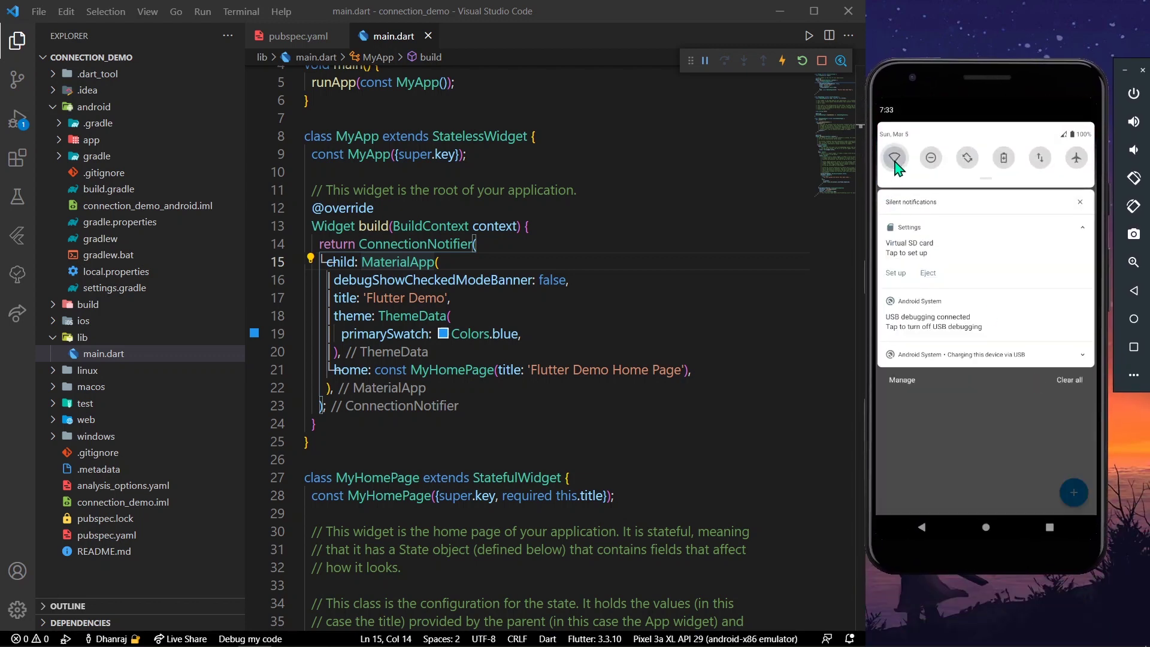
{"action": "left_click", "coordinate": [896, 165]}
{"action": "left_click_drag", "start_coordinate": [963, 406], "coordinate": [988, 130]}
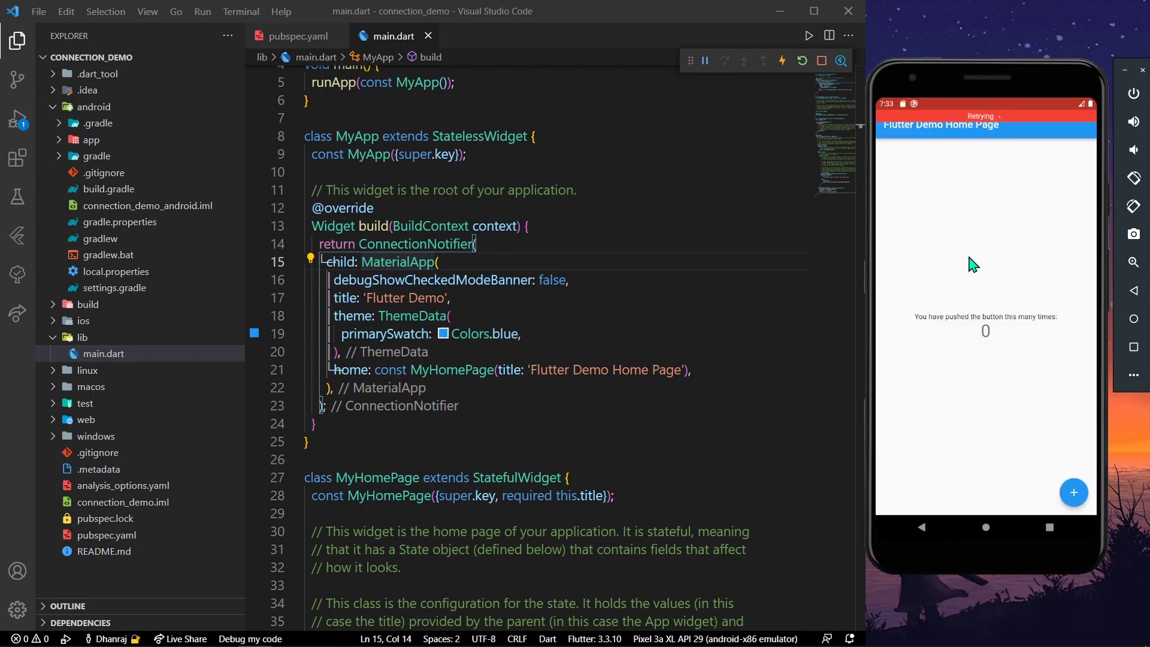
{"action": "scroll", "coordinate": [609, 270], "scroll_direction": "down", "scroll_amount": 2}
{"action": "scroll", "coordinate": [609, 270], "scroll_direction": "up", "scroll_amount": 2}
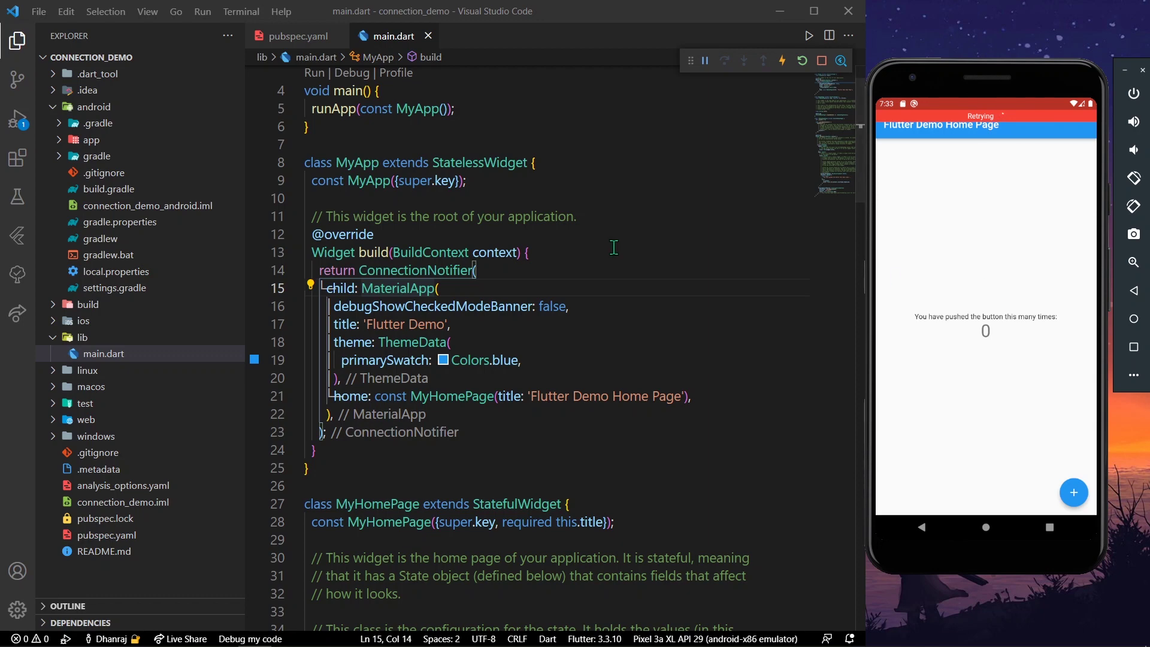
{"action": "scroll", "coordinate": [613, 250], "scroll_direction": "down", "scroll_amount": 2}
{"action": "scroll", "coordinate": [613, 248], "scroll_direction": "up", "scroll_amount": 3}
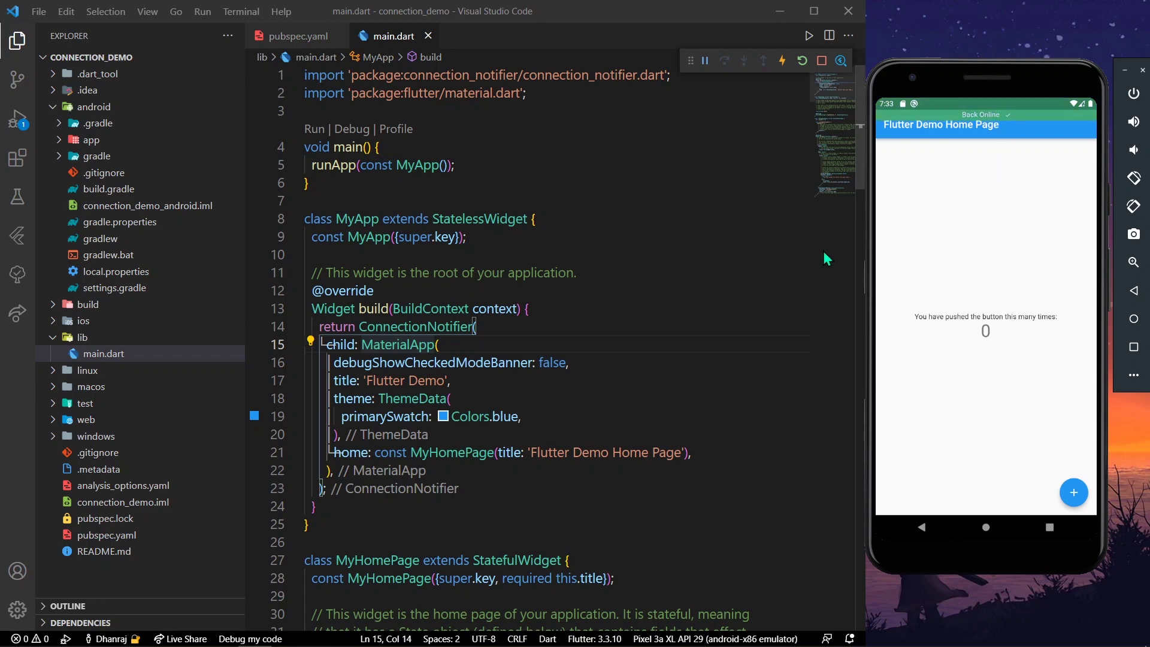
{"action": "scroll", "coordinate": [563, 332], "scroll_direction": "down", "scroll_amount": 2}
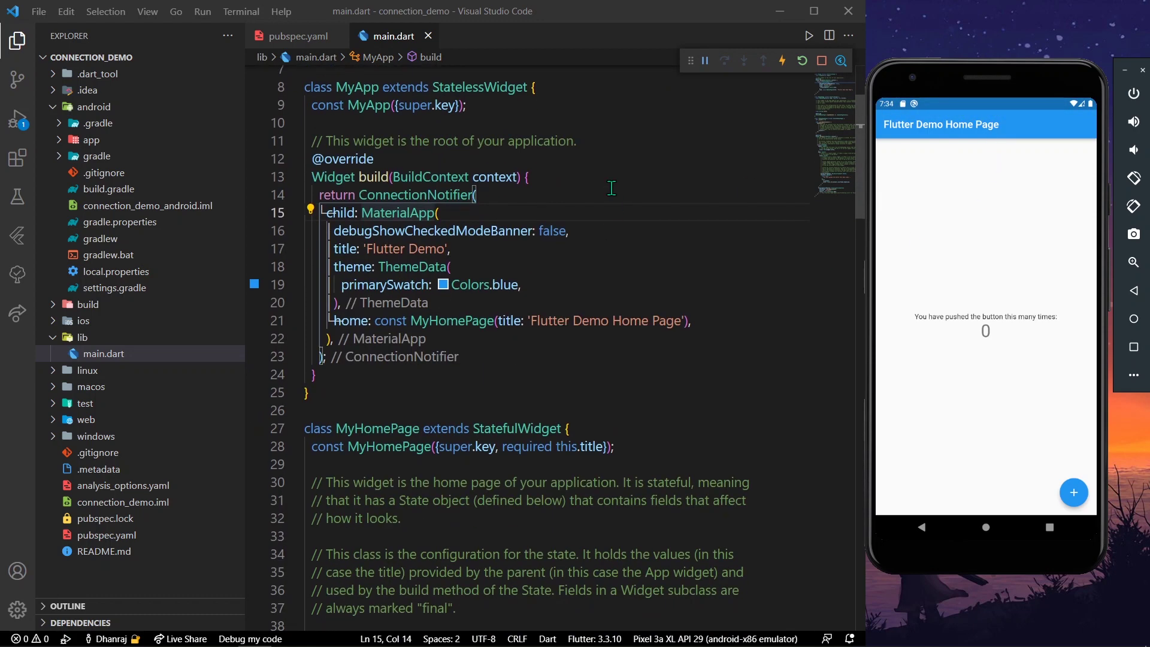
{"action": "scroll", "coordinate": [543, 203], "scroll_direction": "up", "scroll_amount": 2}
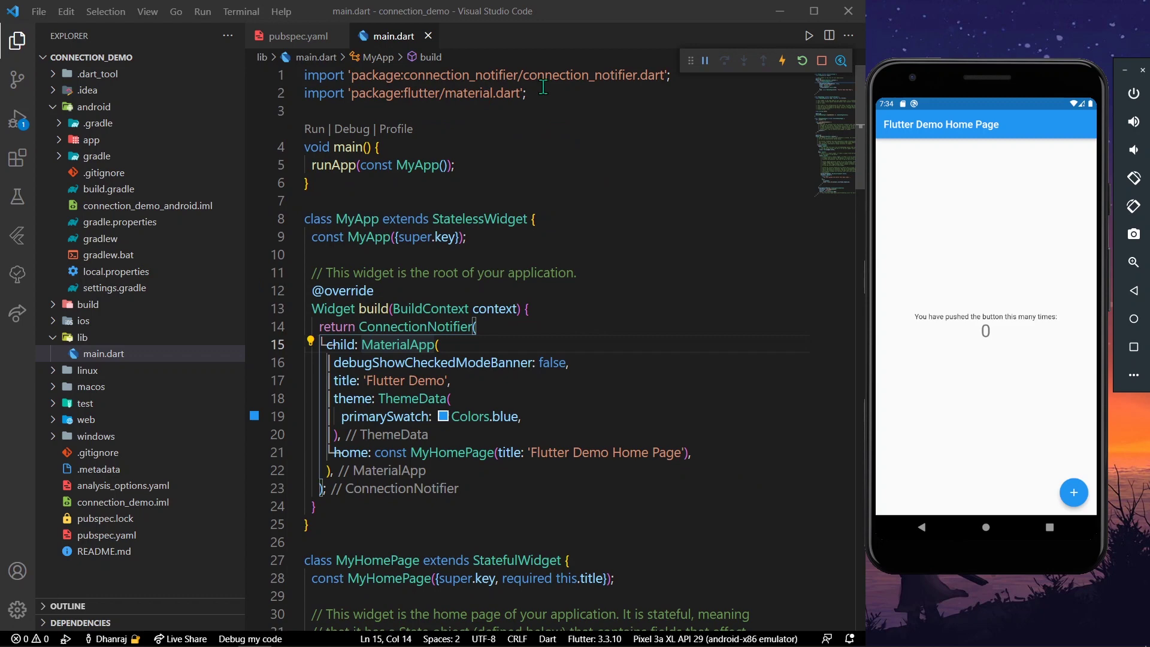
{"action": "scroll", "coordinate": [586, 225], "scroll_direction": "down", "scroll_amount": 2}
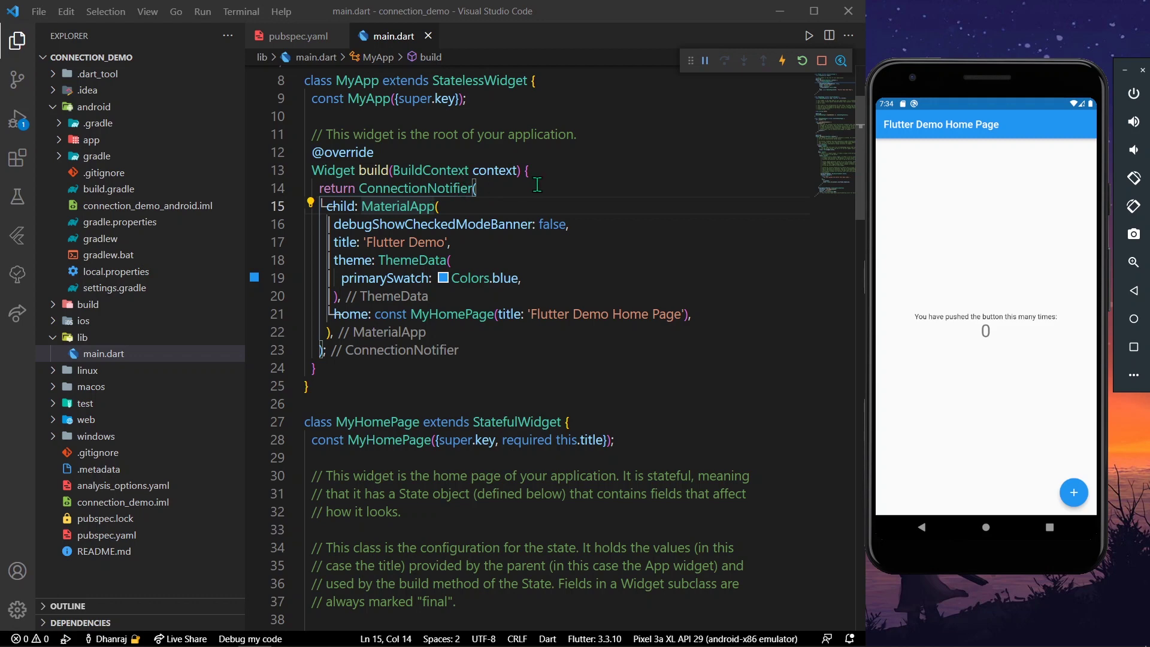
{"action": "scroll", "coordinate": [536, 184], "scroll_direction": "down", "scroll_amount": 2}
{"action": "scroll", "coordinate": [538, 233], "scroll_direction": "up", "scroll_amount": 3}
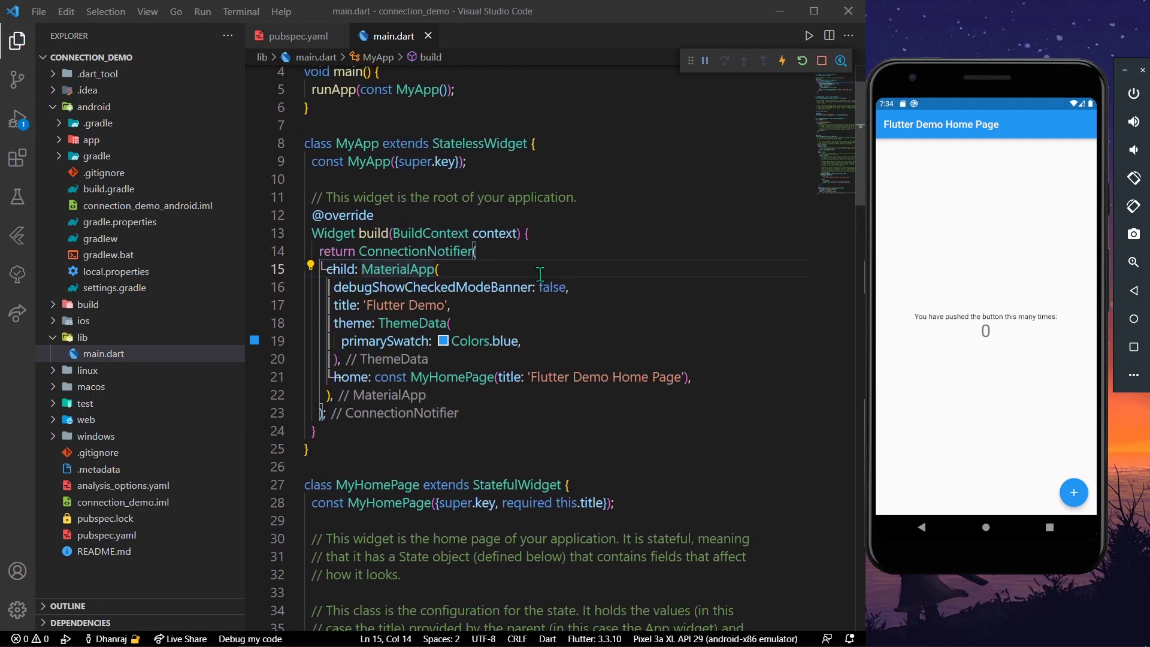
{"action": "scroll", "coordinate": [539, 273], "scroll_direction": "up", "scroll_amount": 2}
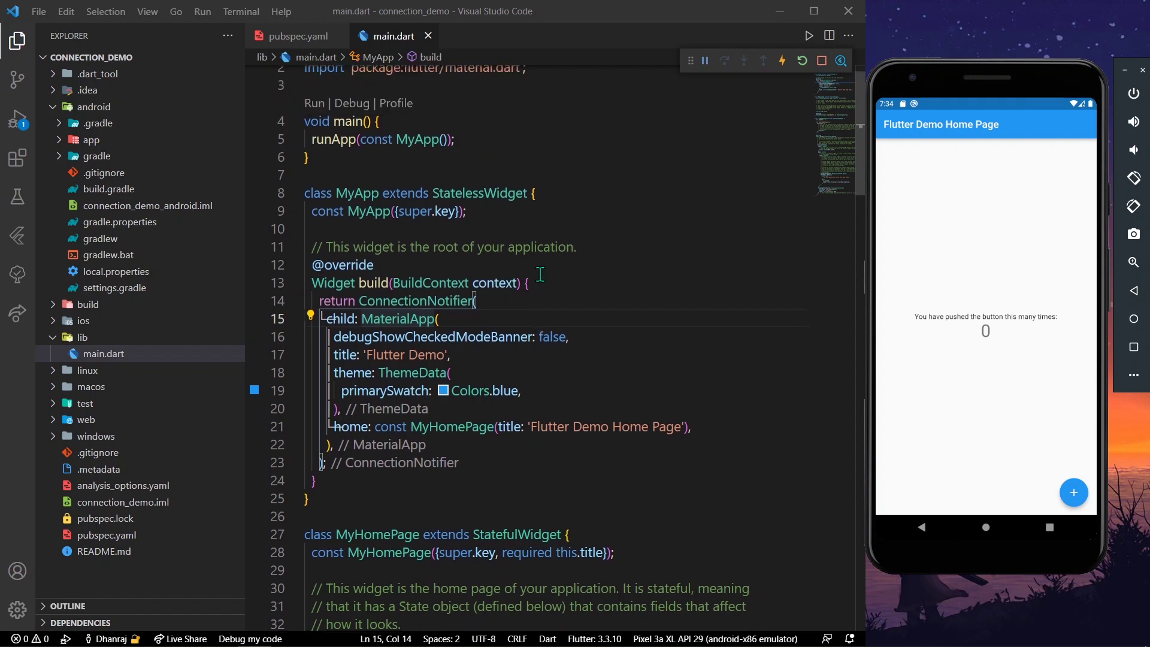